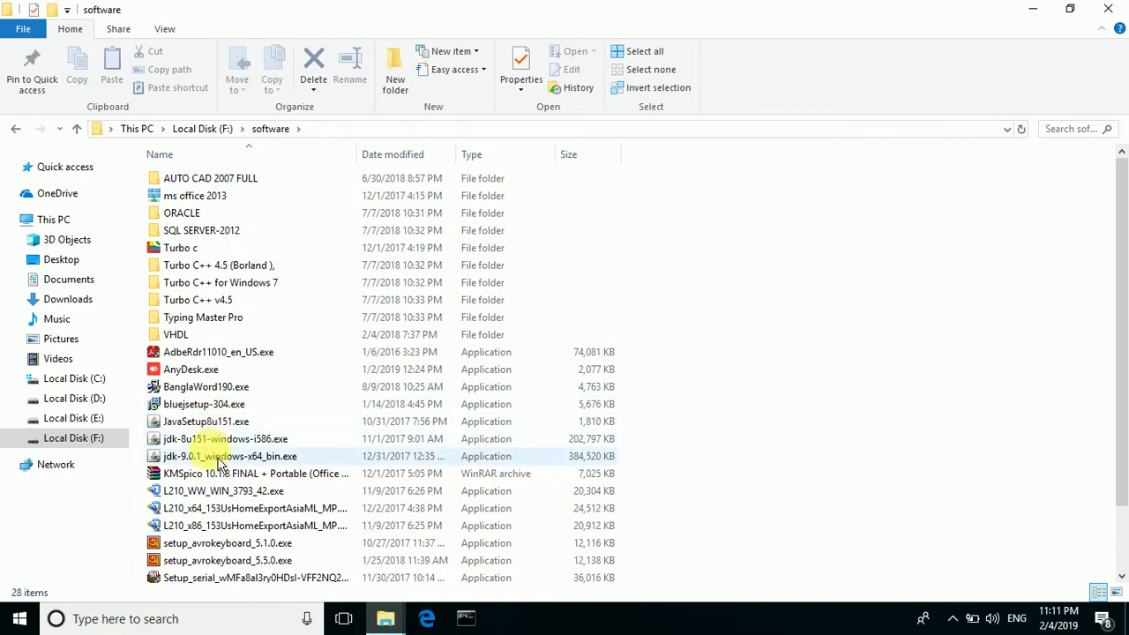
Launch the jdk-9.0.1_windows-x64_bin.exe installer from the software folder, minimize the folder window and allow the installer to make changes.
{"action": "left_click", "coordinate": [222, 458]}
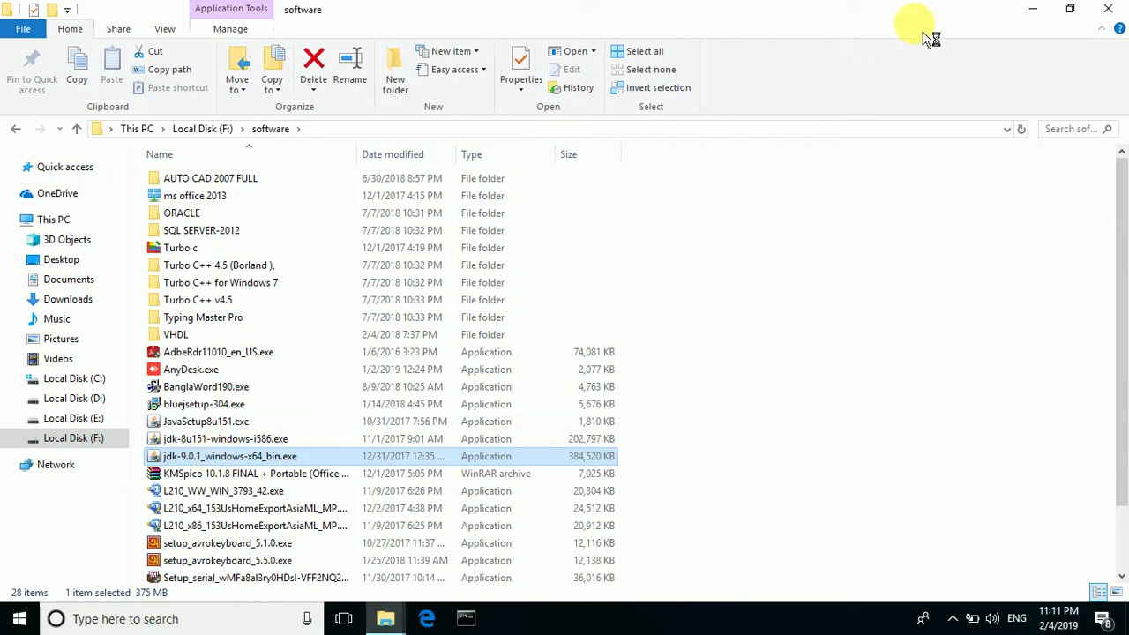
{"action": "left_click", "coordinate": [1033, 10]}
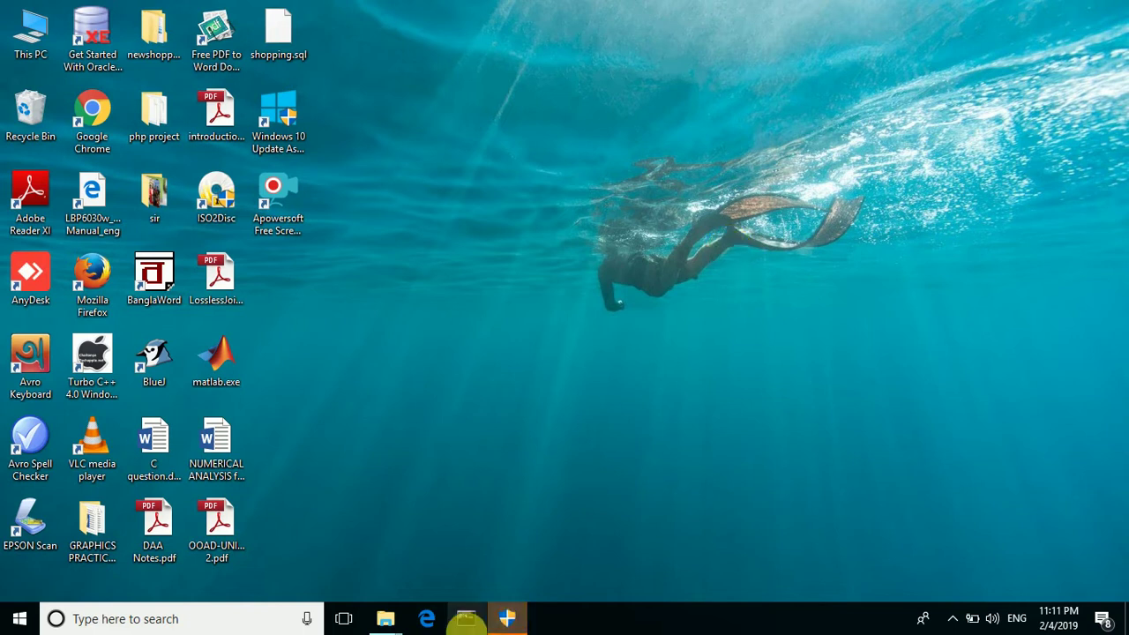
{"action": "left_click", "coordinate": [520, 627]}
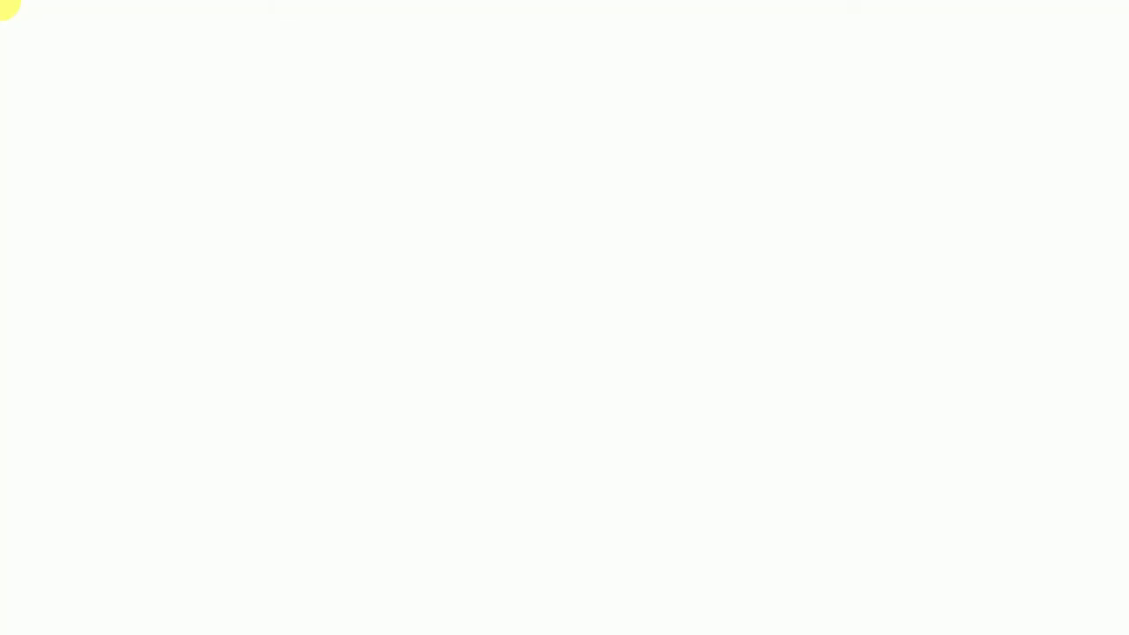
{"action": "left_click", "coordinate": [524, 427]}
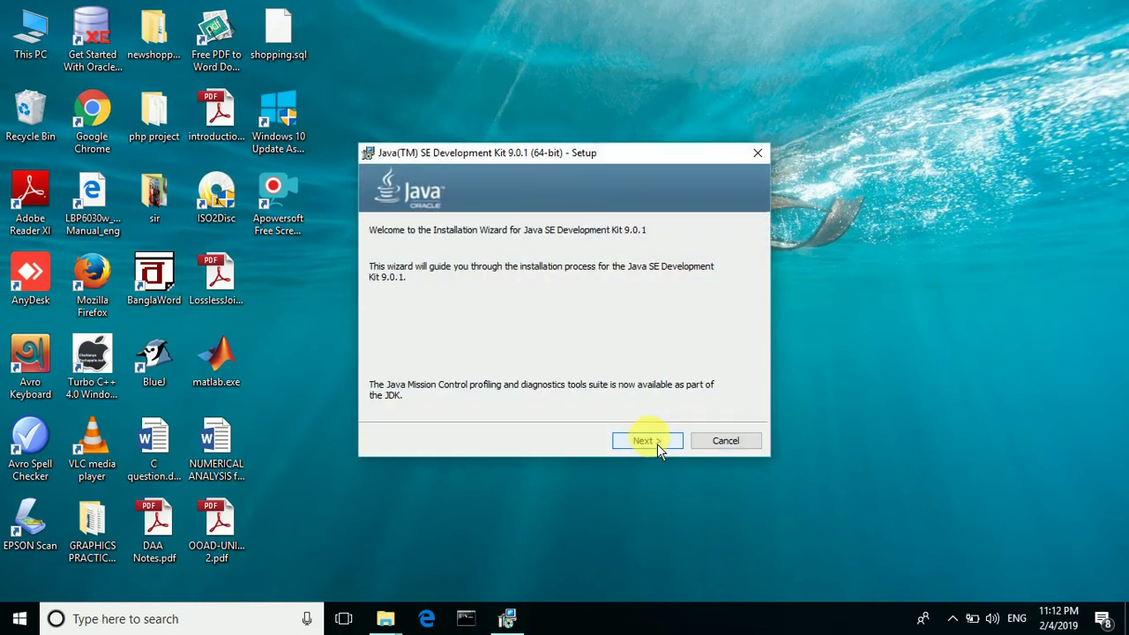
Install Java SE Development Kit 9.0.1 and its JRE with the default features and folders, and close the finished setup.
{"action": "left_click", "coordinate": [657, 443]}
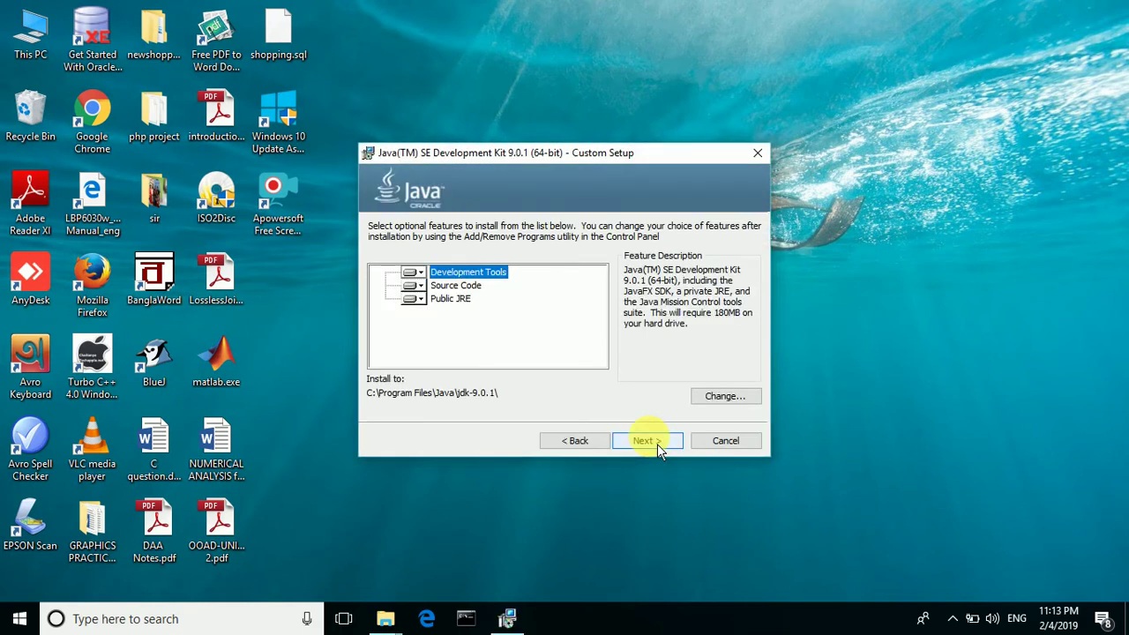
{"action": "left_click", "coordinate": [657, 445]}
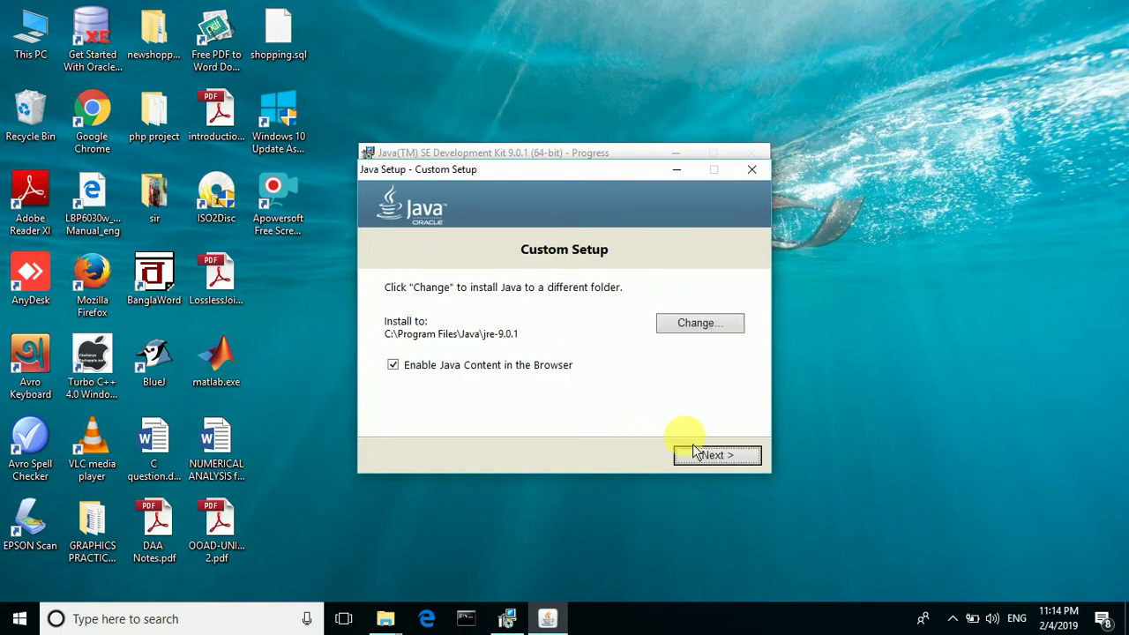
{"action": "left_click", "coordinate": [714, 457]}
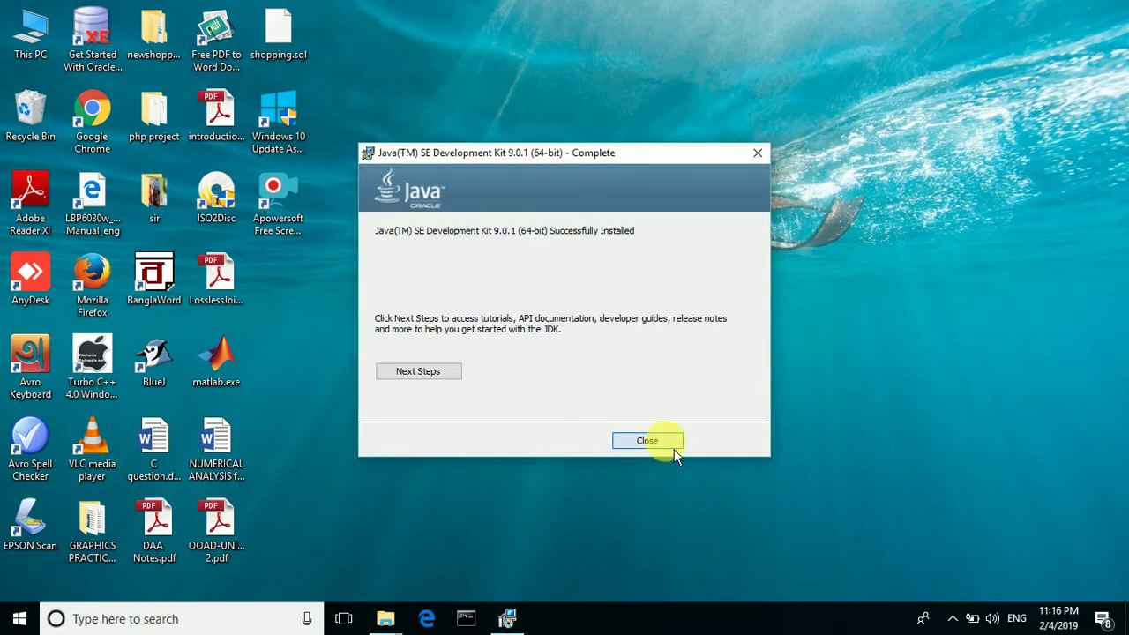
{"action": "left_click", "coordinate": [674, 447]}
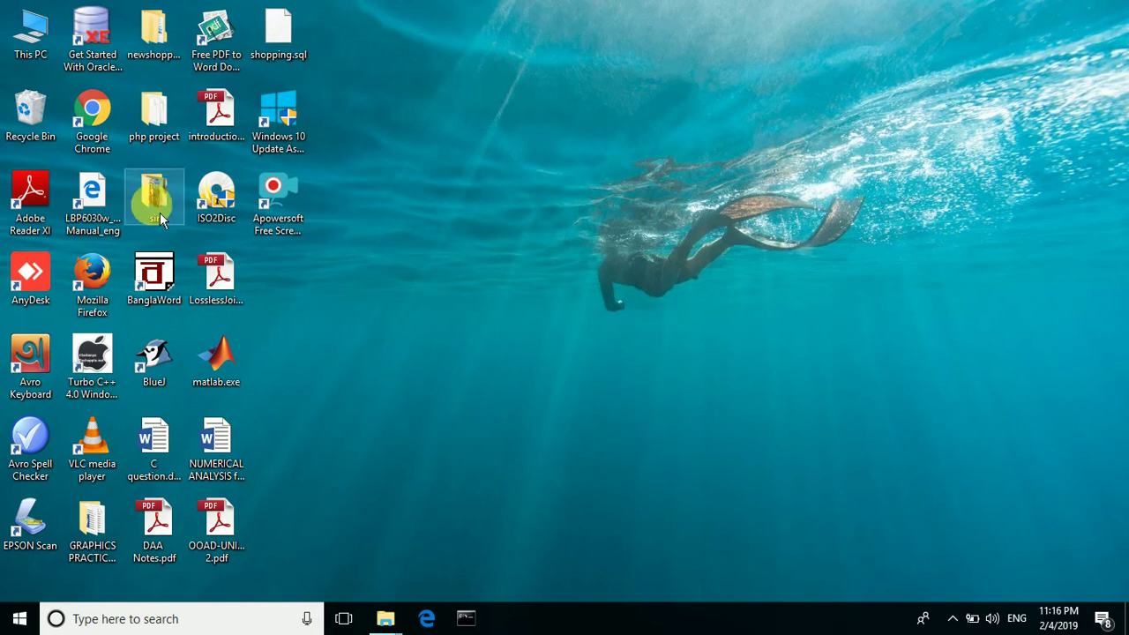
Open the Environment Variables dialog from the advanced system settings in This PC's properties.
{"action": "left_click", "coordinate": [36, 40]}
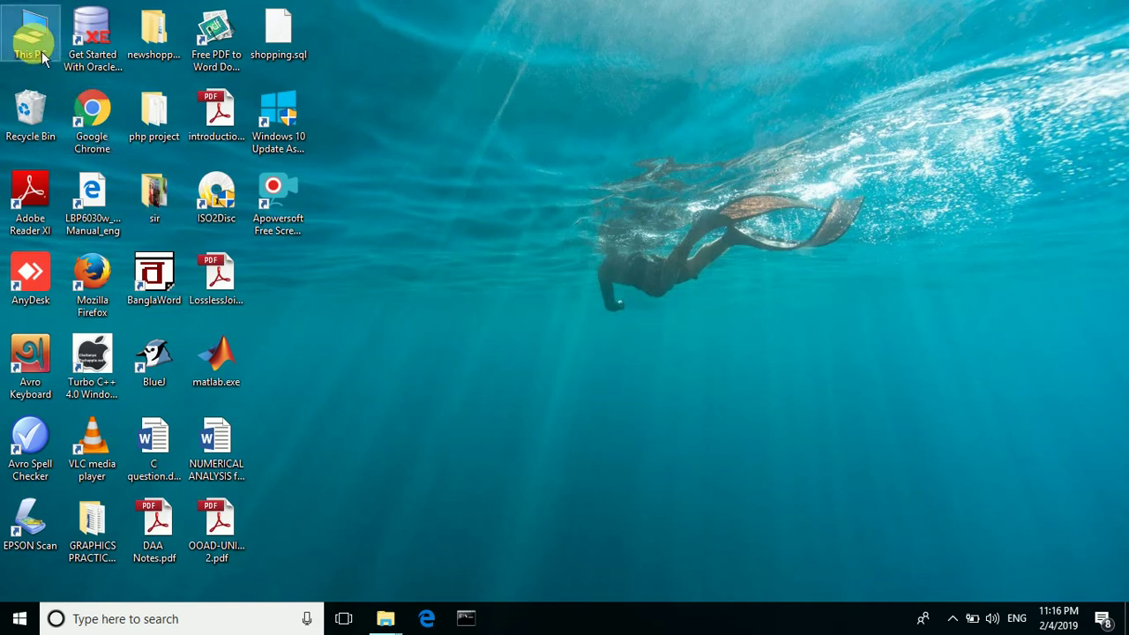
{"action": "right_click", "coordinate": [45, 57]}
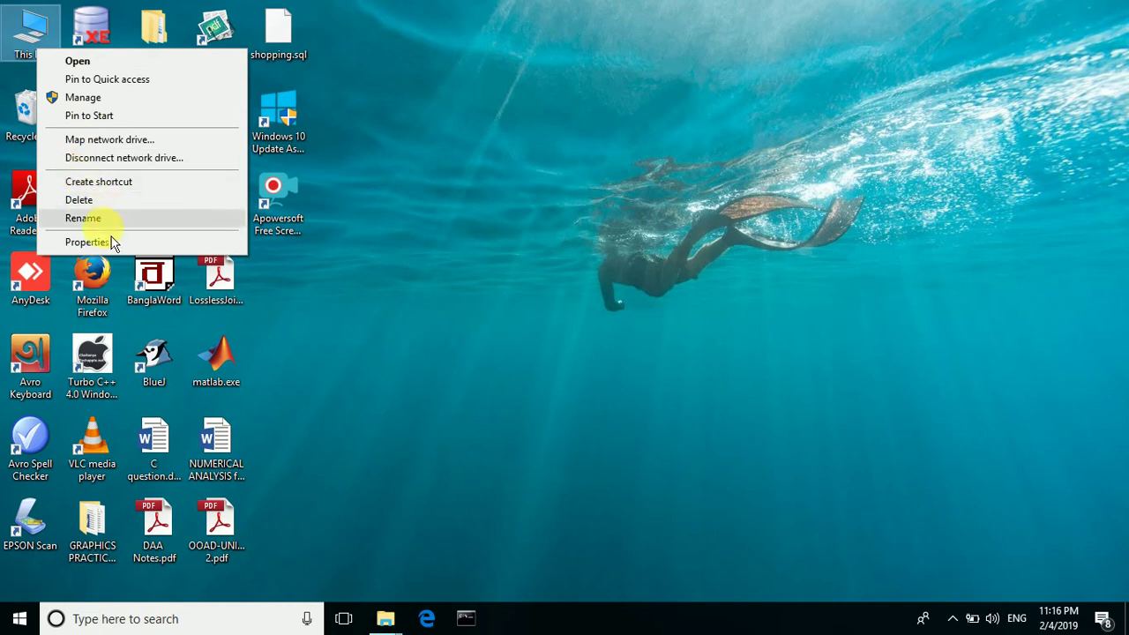
{"action": "left_click", "coordinate": [87, 242]}
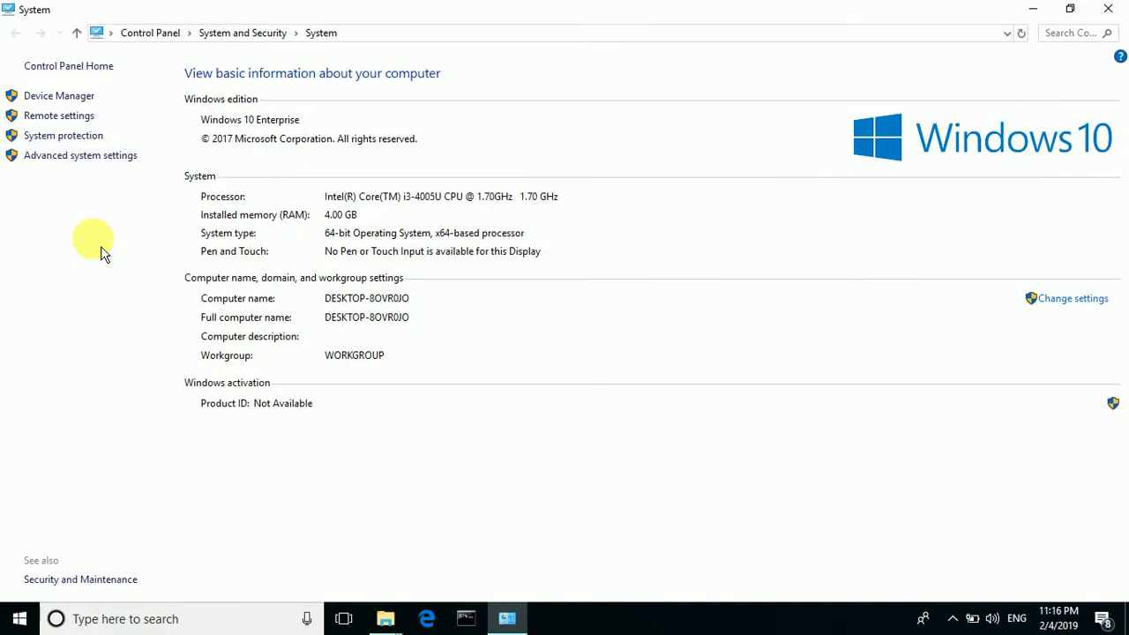
{"action": "left_click", "coordinate": [99, 158]}
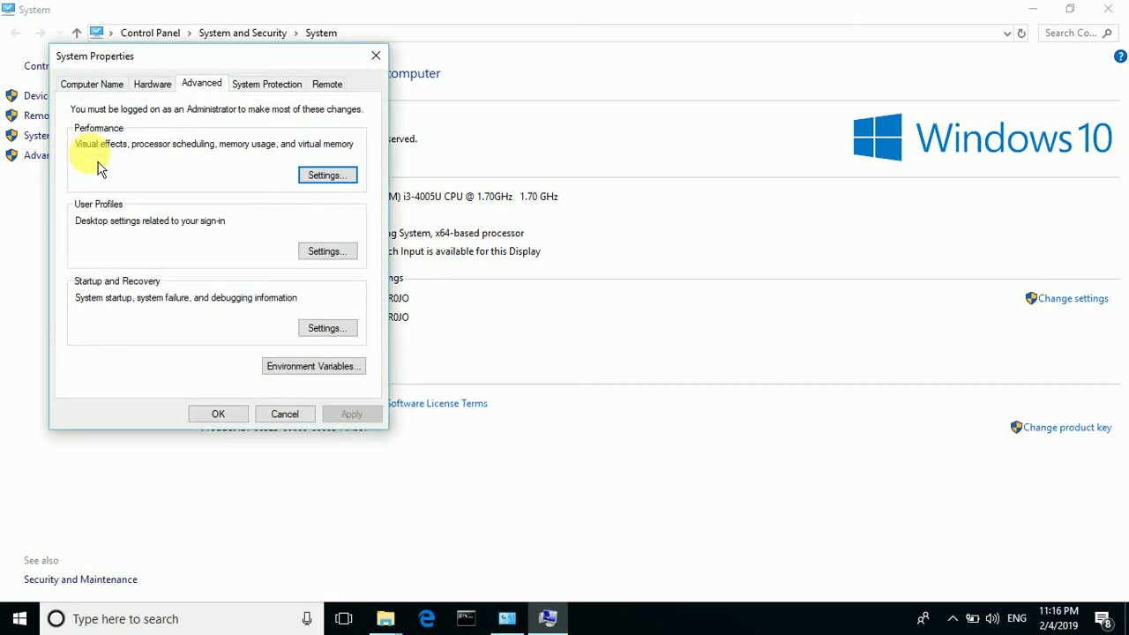
{"action": "left_click", "coordinate": [326, 384]}
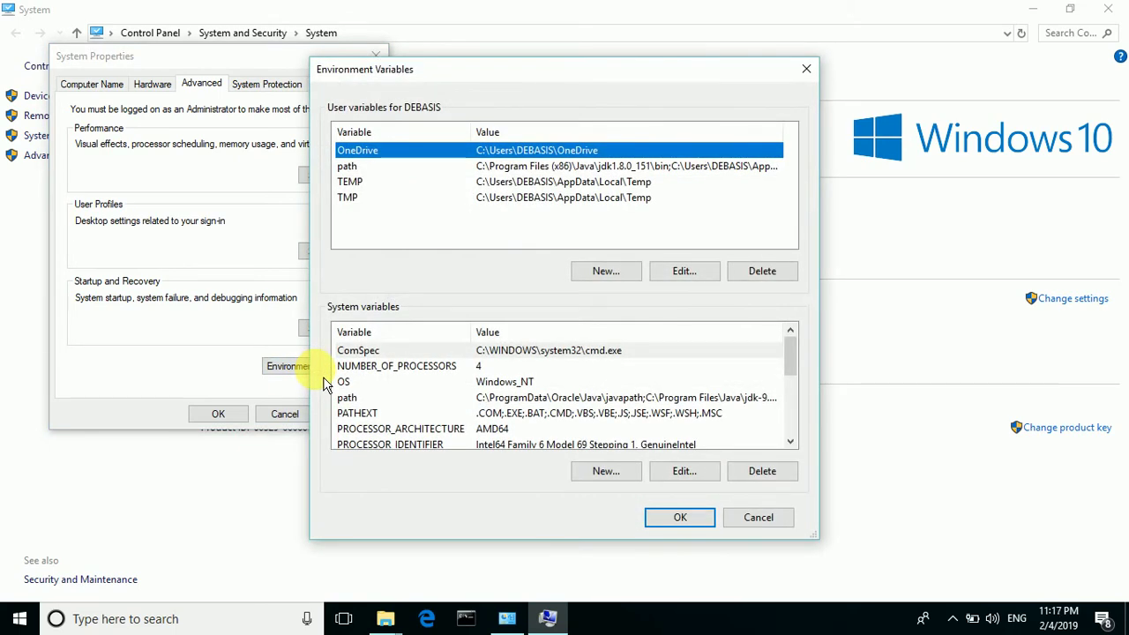
Delete the existing path entry from the system variables and start a new system variable named path.
{"action": "left_click", "coordinate": [645, 402]}
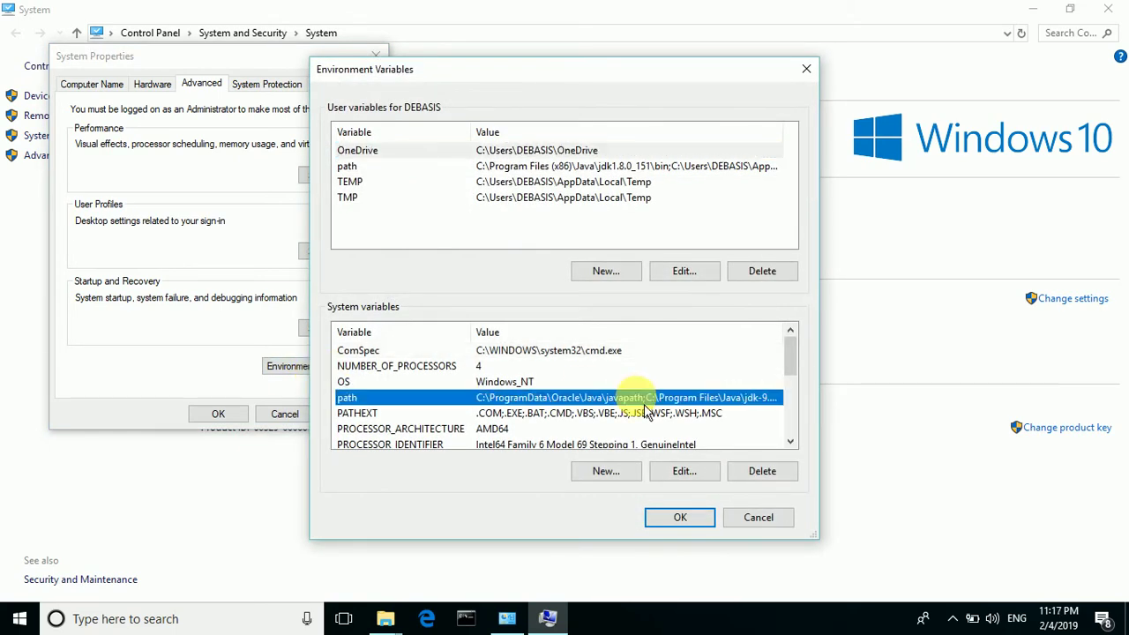
{"action": "left_click", "coordinate": [760, 475]}
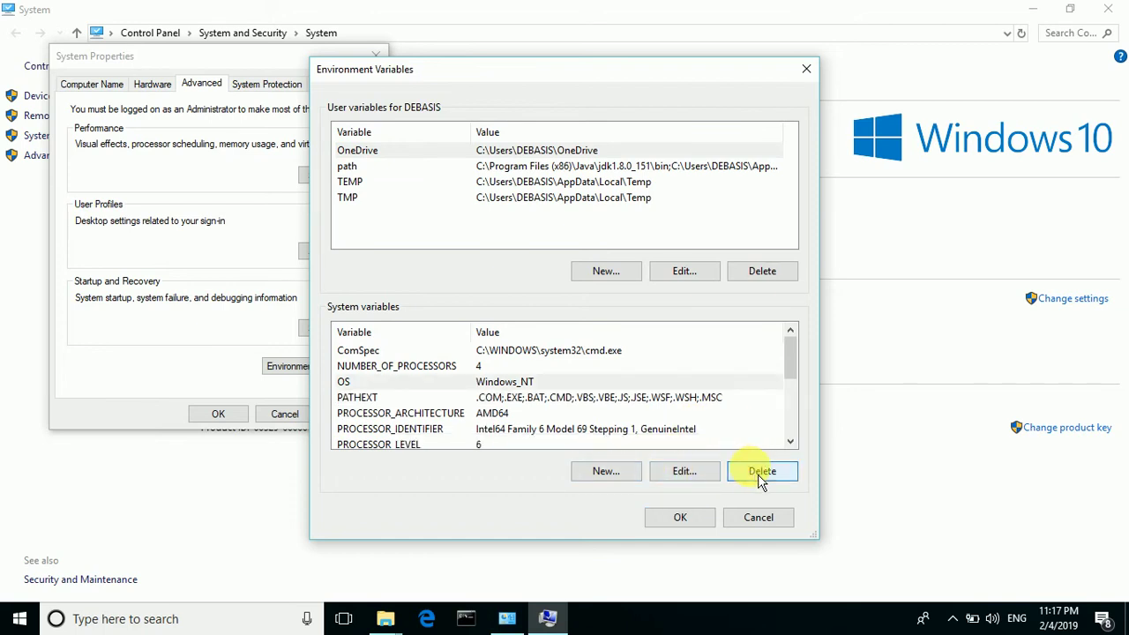
{"action": "left_click", "coordinate": [622, 475]}
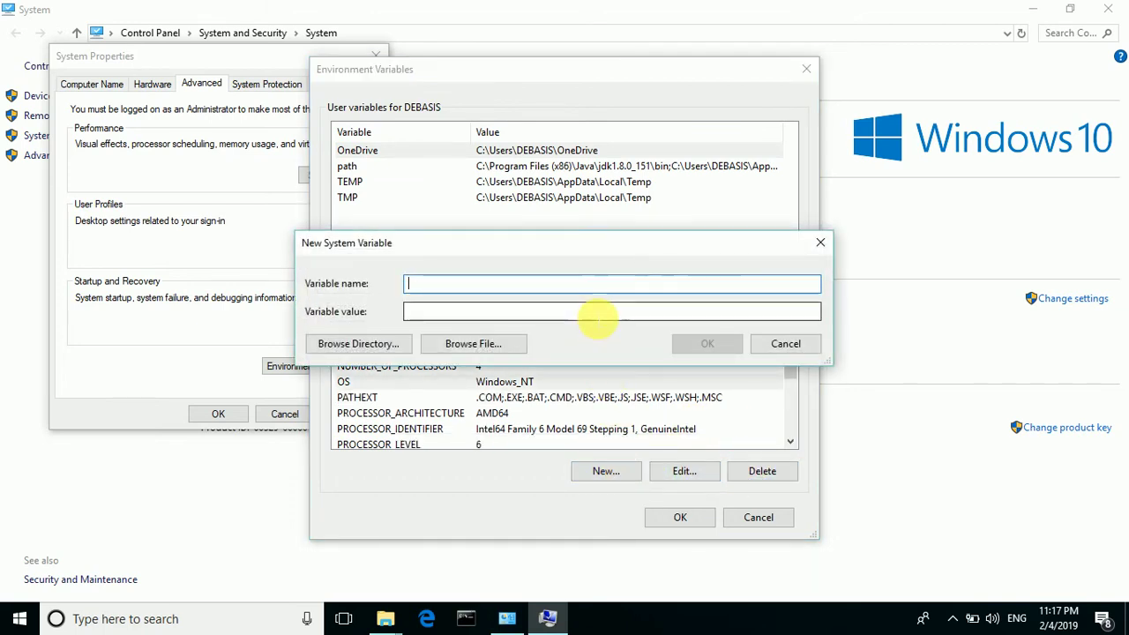
{"action": "type", "text": "pa"}
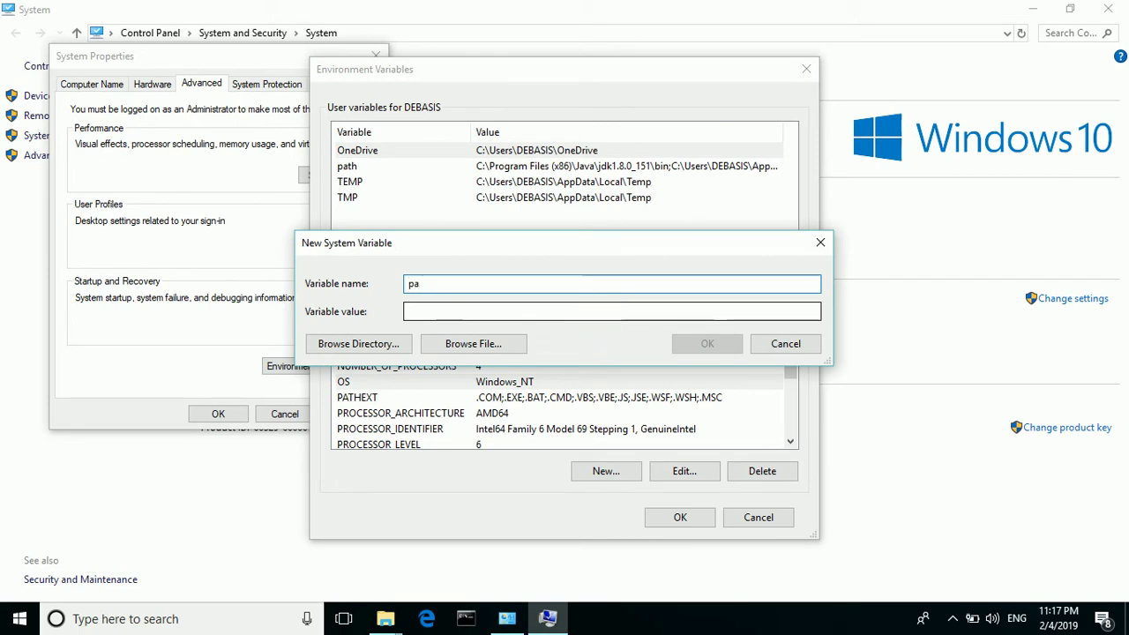
{"action": "type", "text": "th"}
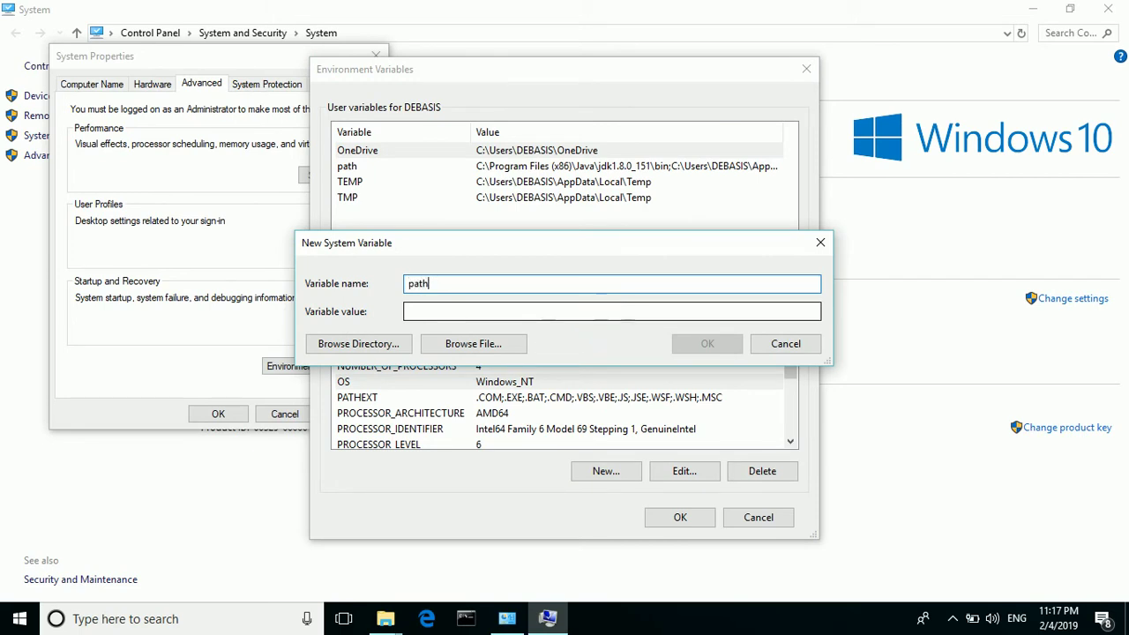
{"action": "left_click", "coordinate": [541, 311]}
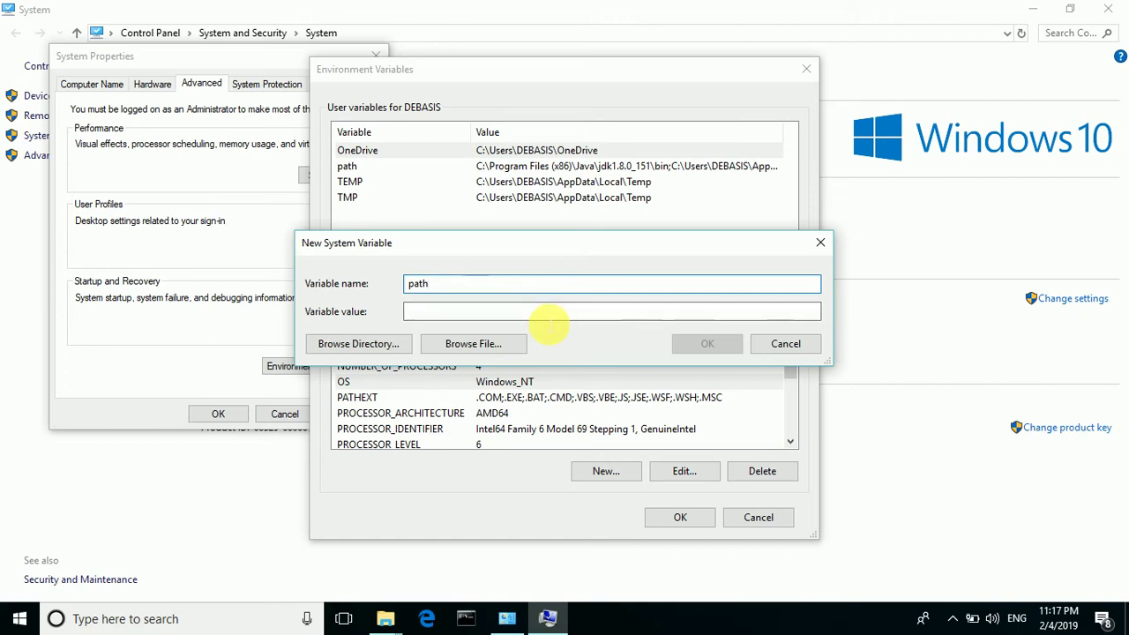
Close the open Downloads and software folder windows.
{"action": "left_click", "coordinate": [384, 616]}
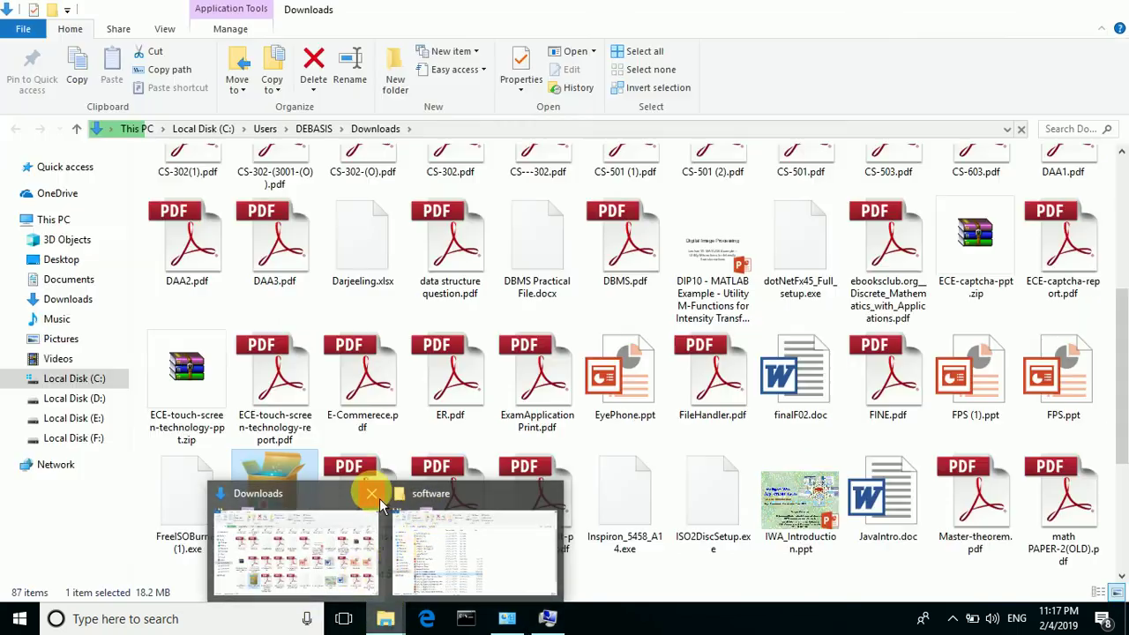
{"action": "left_click", "coordinate": [371, 493]}
{"action": "mouse_move", "coordinate": [443, 494]}
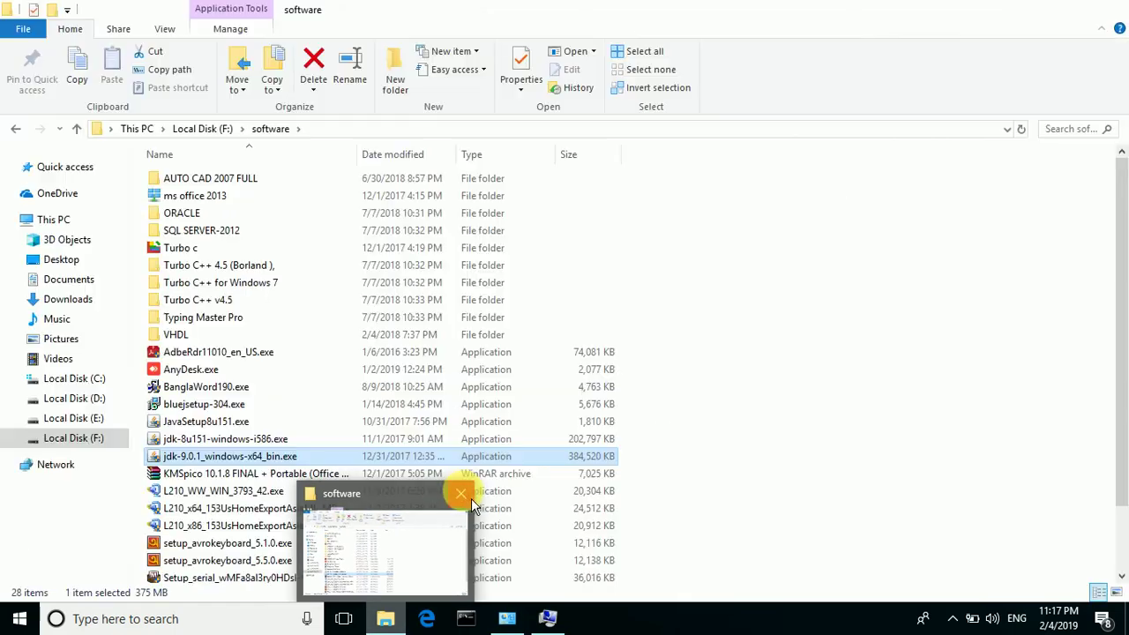
{"action": "left_click", "coordinate": [463, 496]}
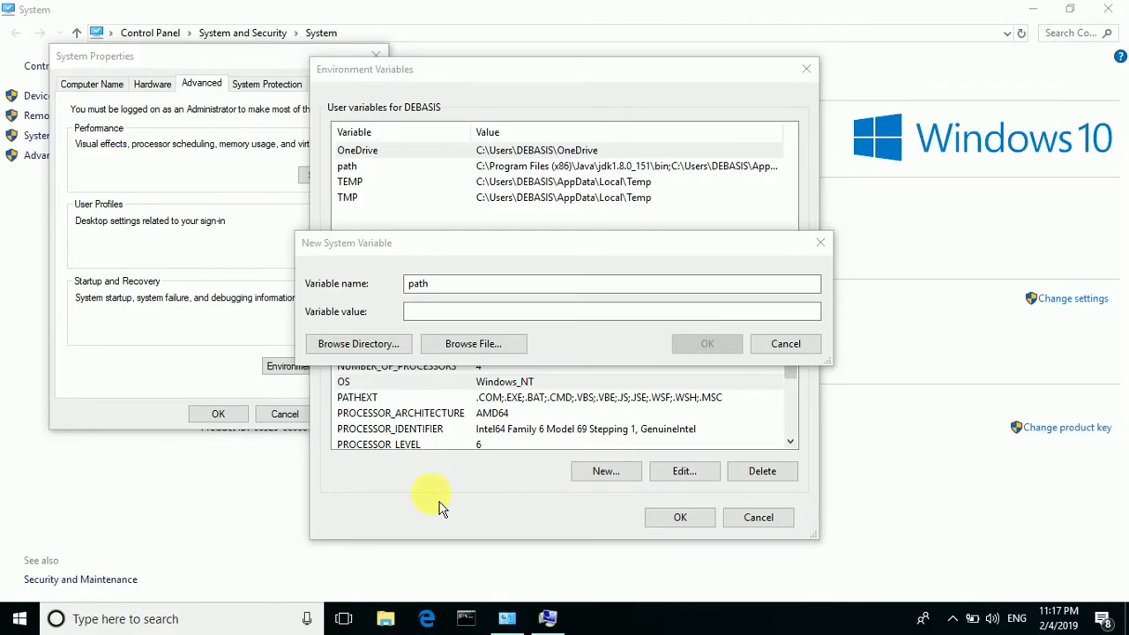
Open a new File Explorer window and go to the bin folder inside C:\Program Files\Java\jdk-9.0.1.
{"action": "left_click", "coordinate": [397, 621]}
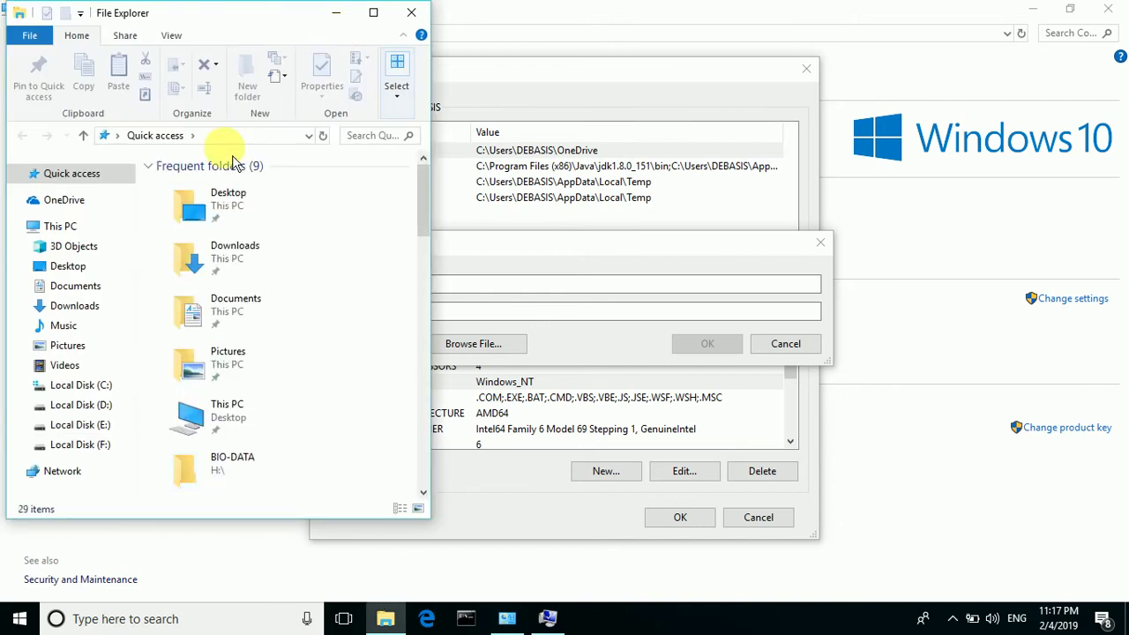
{"action": "left_click", "coordinate": [98, 390]}
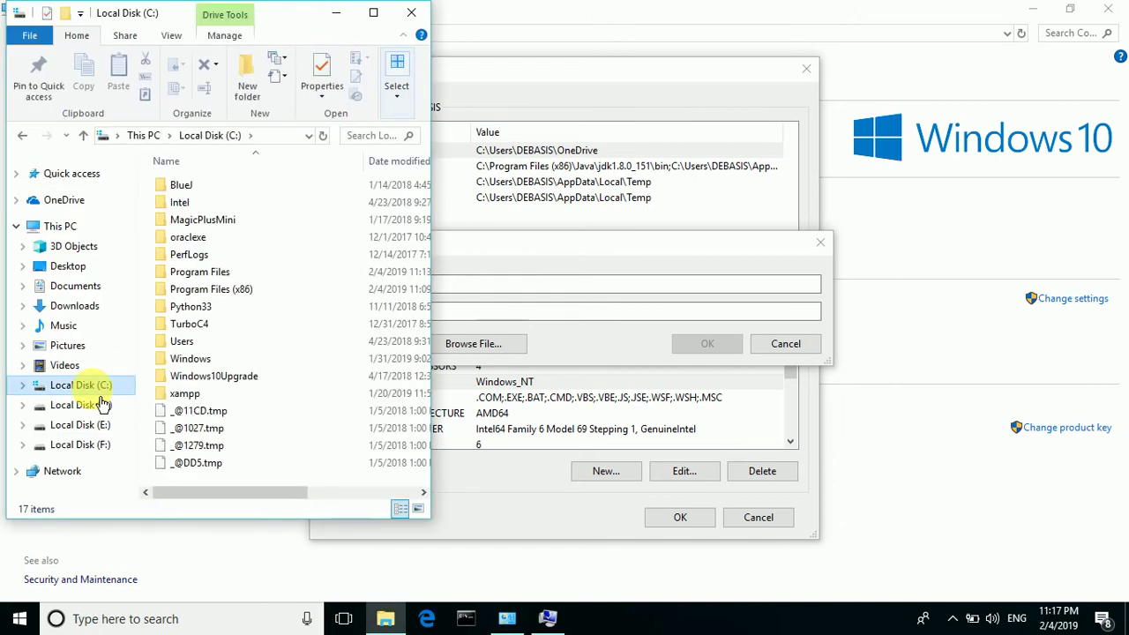
{"action": "left_click", "coordinate": [199, 271]}
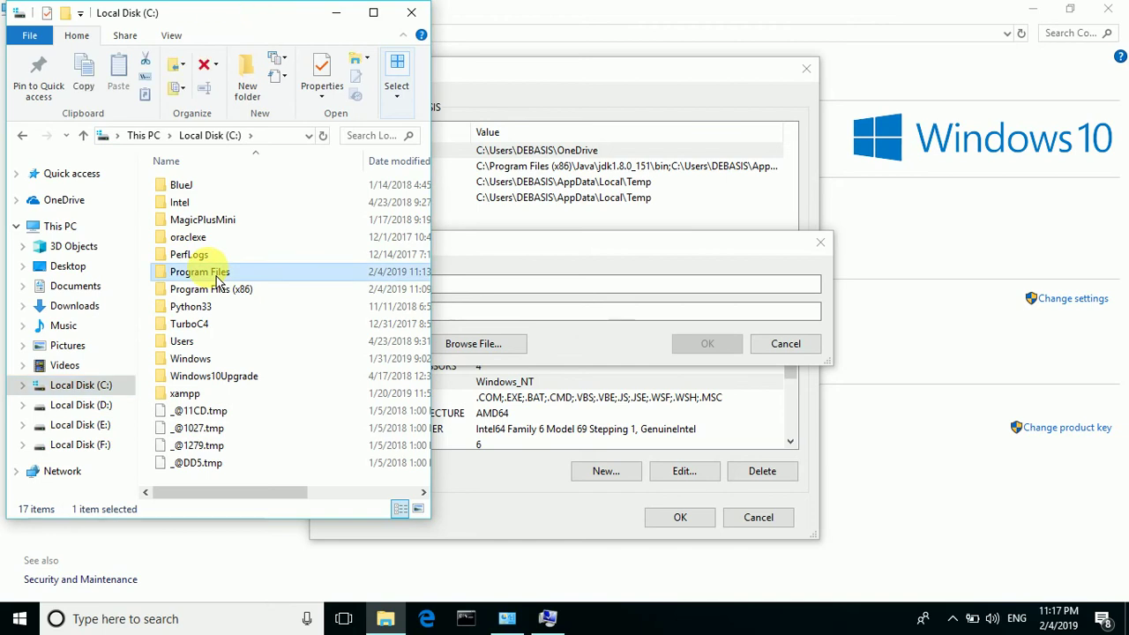
{"action": "double_click", "coordinate": [199, 272]}
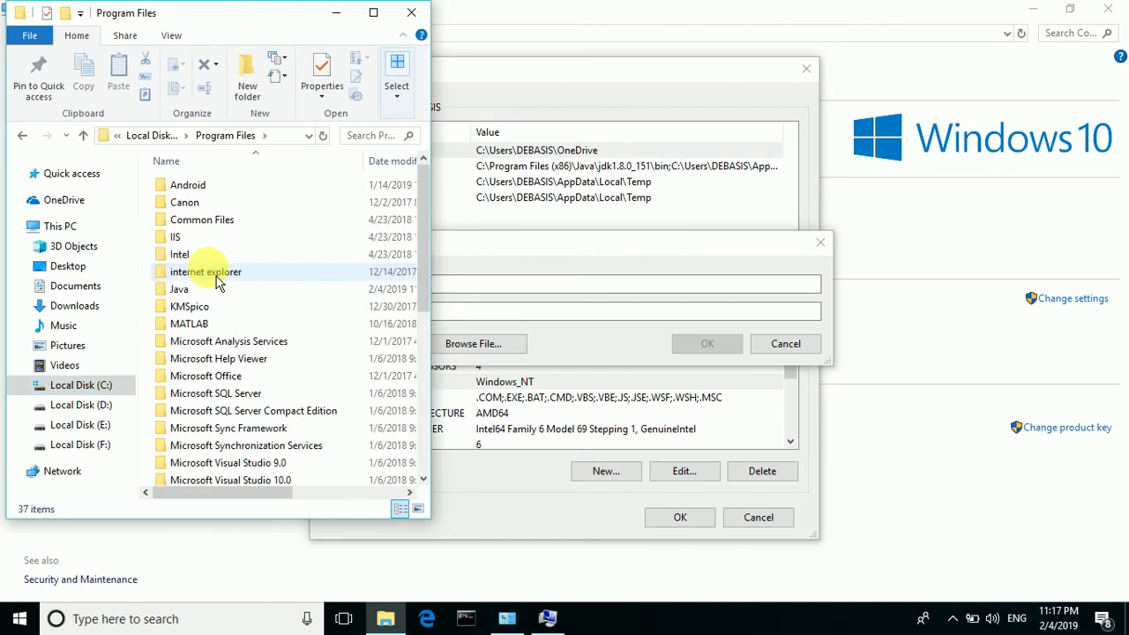
{"action": "double_click", "coordinate": [209, 297]}
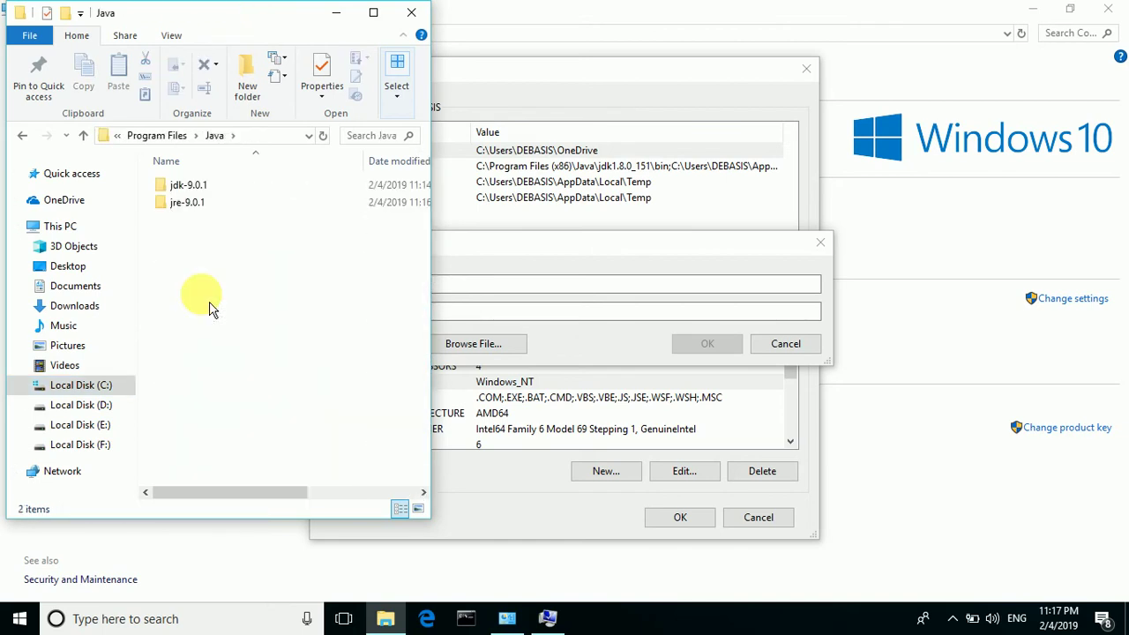
{"action": "left_click", "coordinate": [377, 20]}
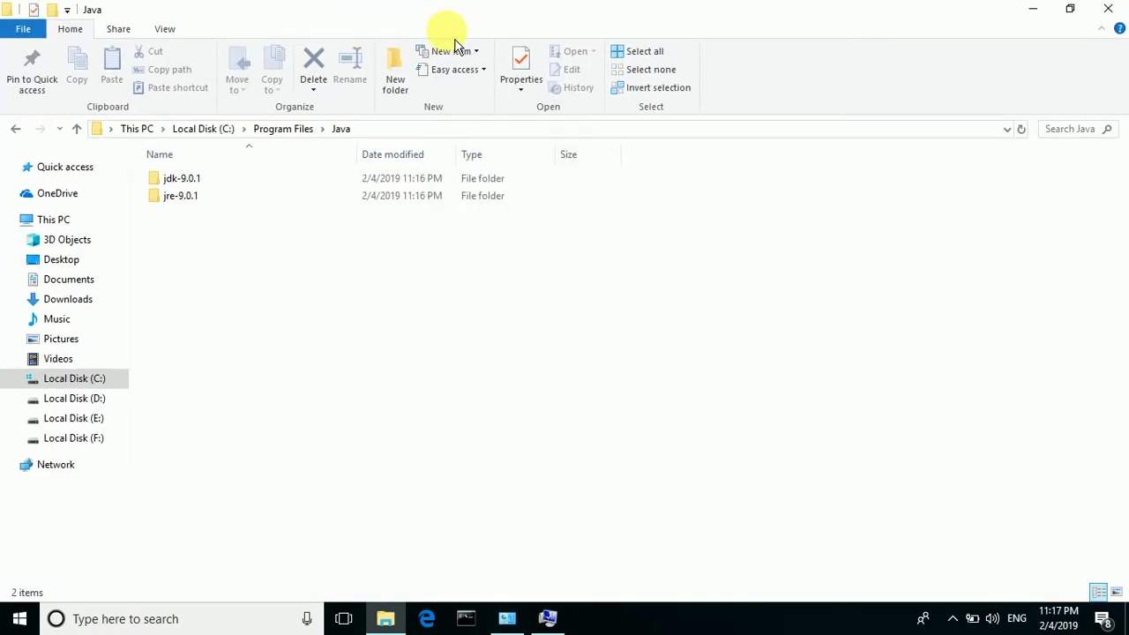
{"action": "double_click", "coordinate": [223, 185]}
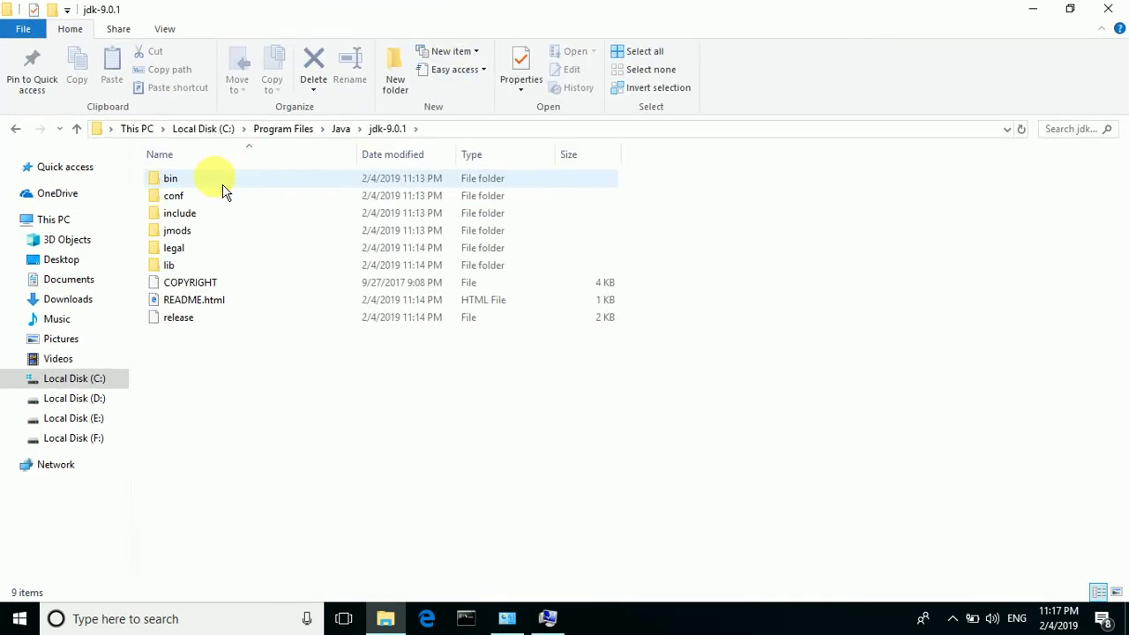
{"action": "double_click", "coordinate": [222, 187]}
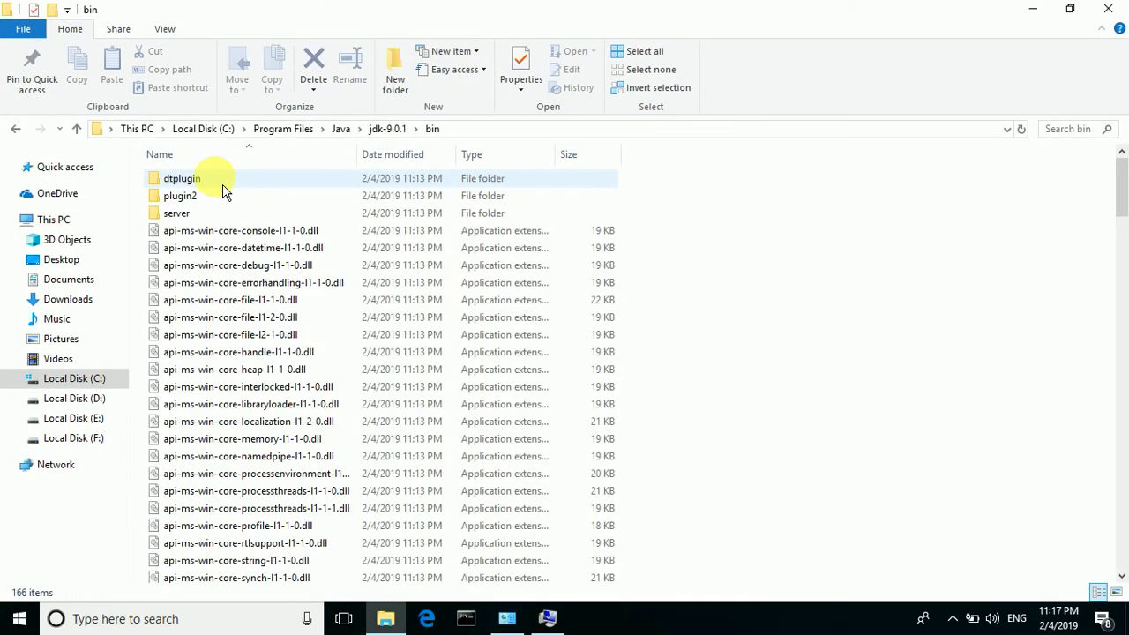
Copy the bin folder's full address, C:\Program Files\Java\jdk-9.0.1\bin.
{"action": "left_click", "coordinate": [483, 132]}
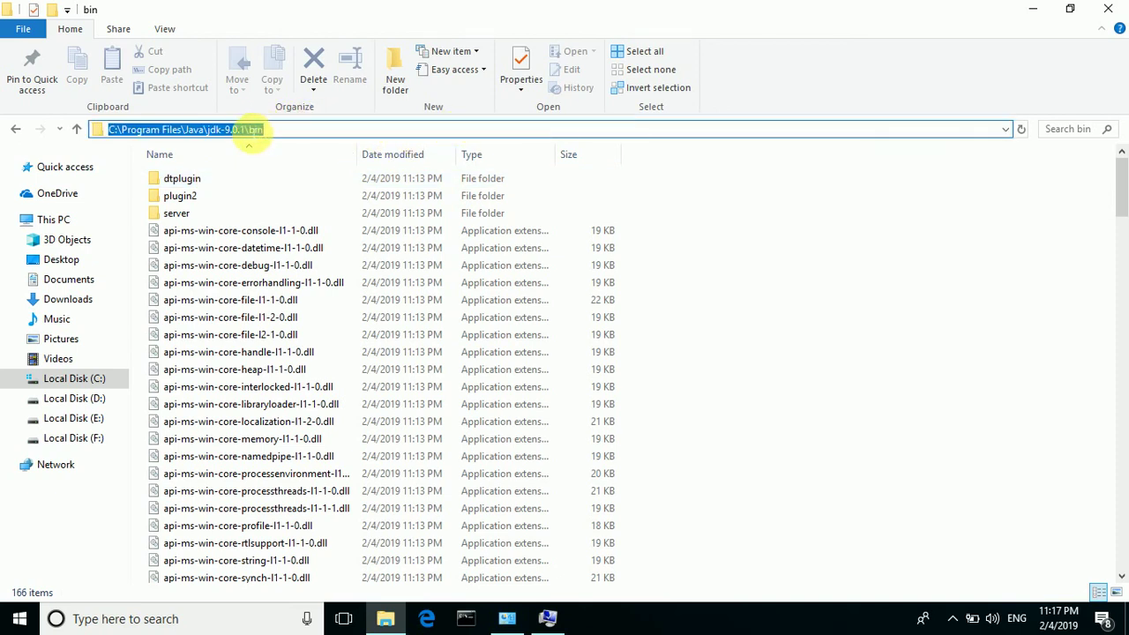
{"action": "right_click", "coordinate": [251, 132]}
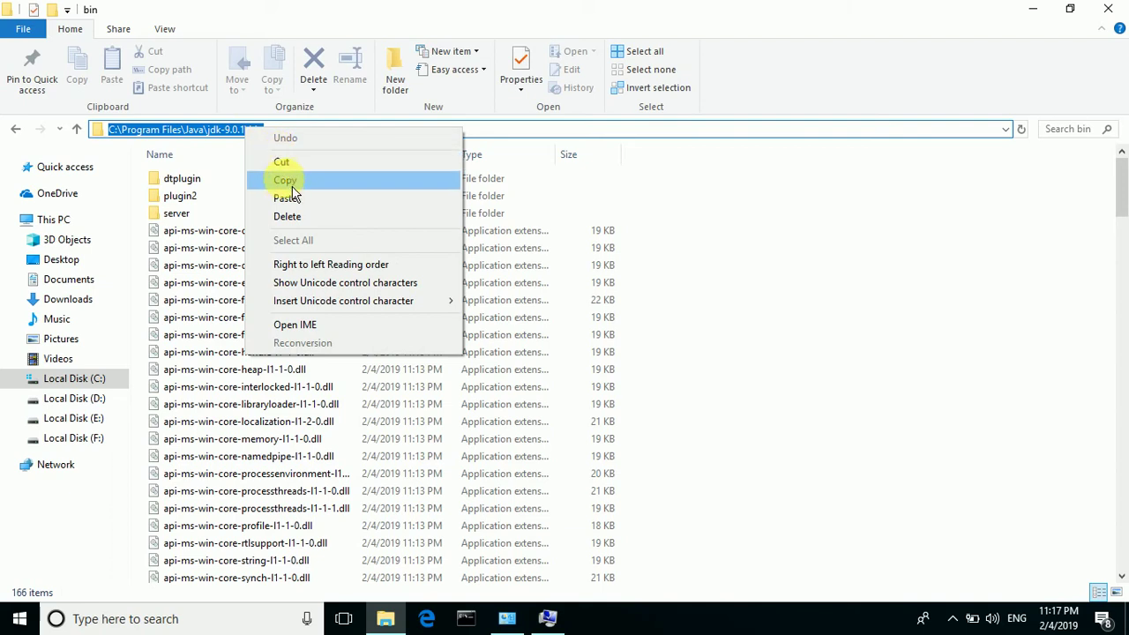
{"action": "left_click", "coordinate": [292, 187]}
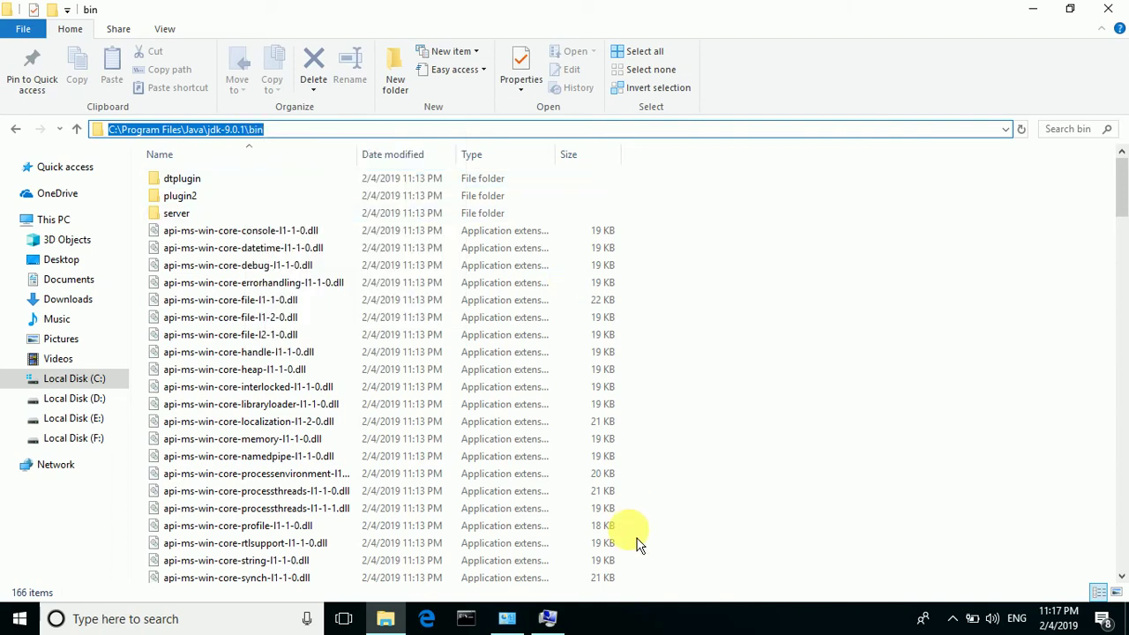
Set the new path variable's value to the copied C:\Program Files\Java\jdk-9.0.1\bin address, followed by a semicolon.
{"action": "left_click", "coordinate": [547, 619]}
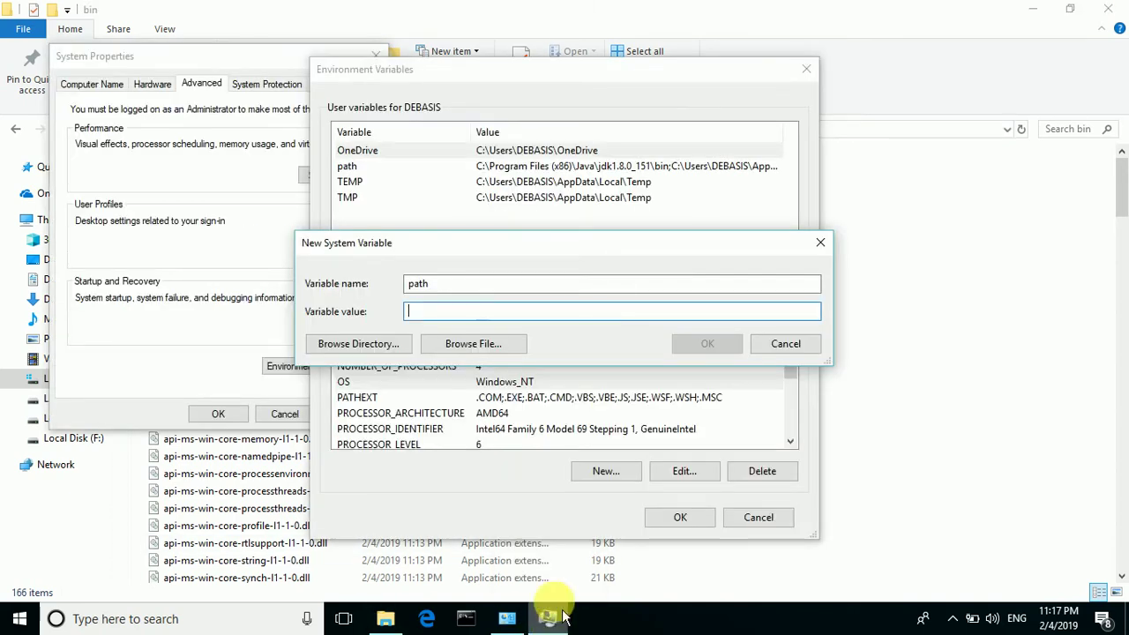
{"action": "left_click", "coordinate": [571, 314]}
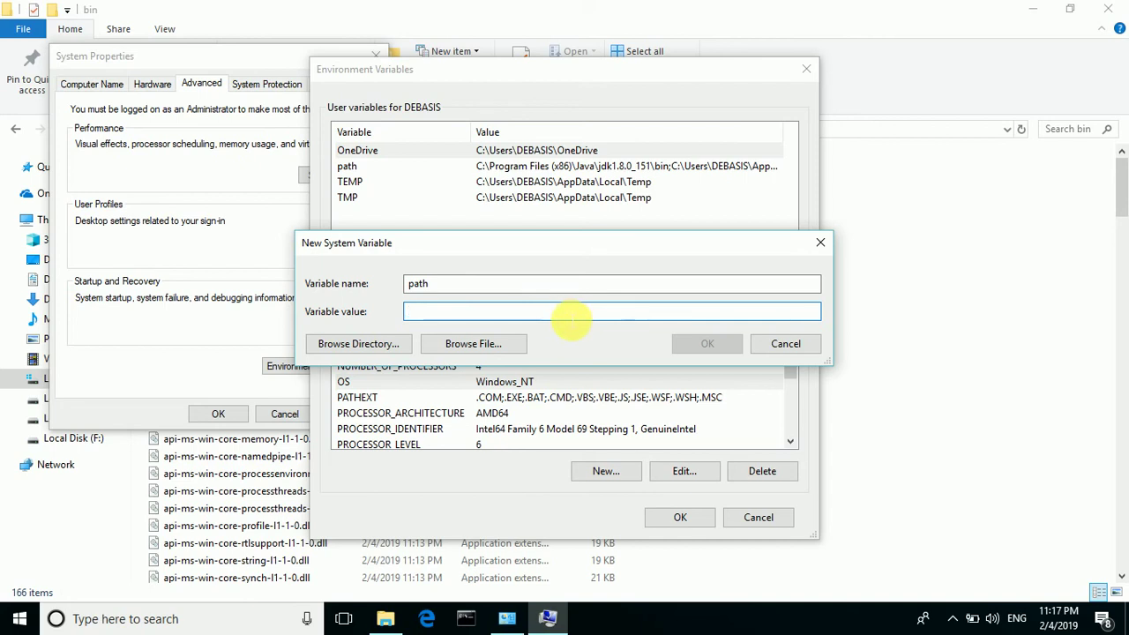
{"action": "right_click", "coordinate": [572, 319]}
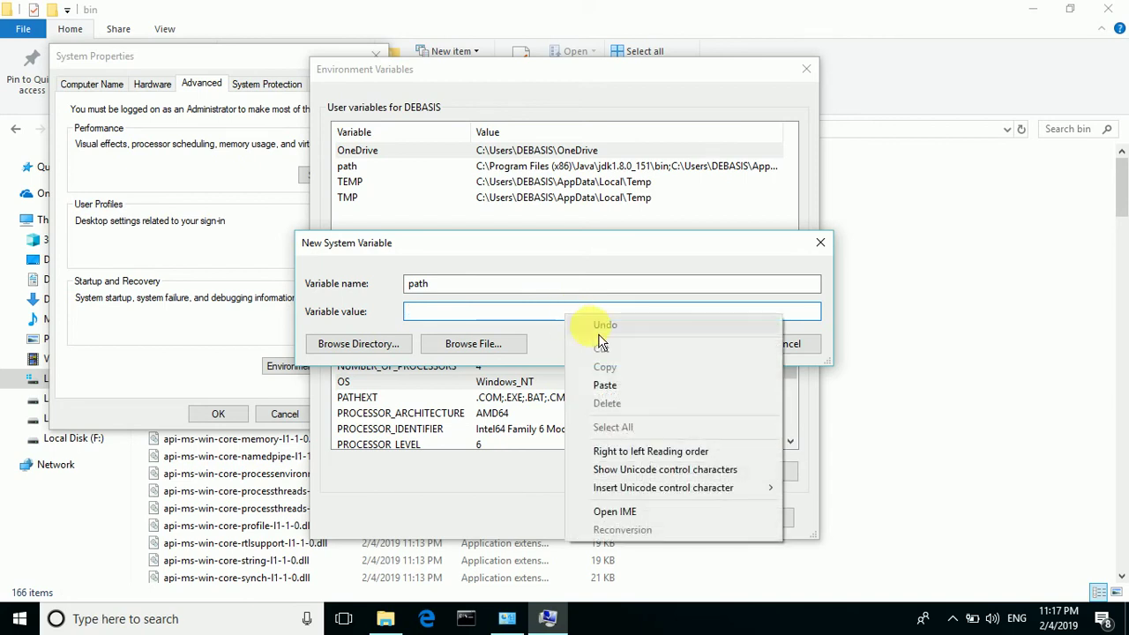
{"action": "left_click", "coordinate": [623, 395]}
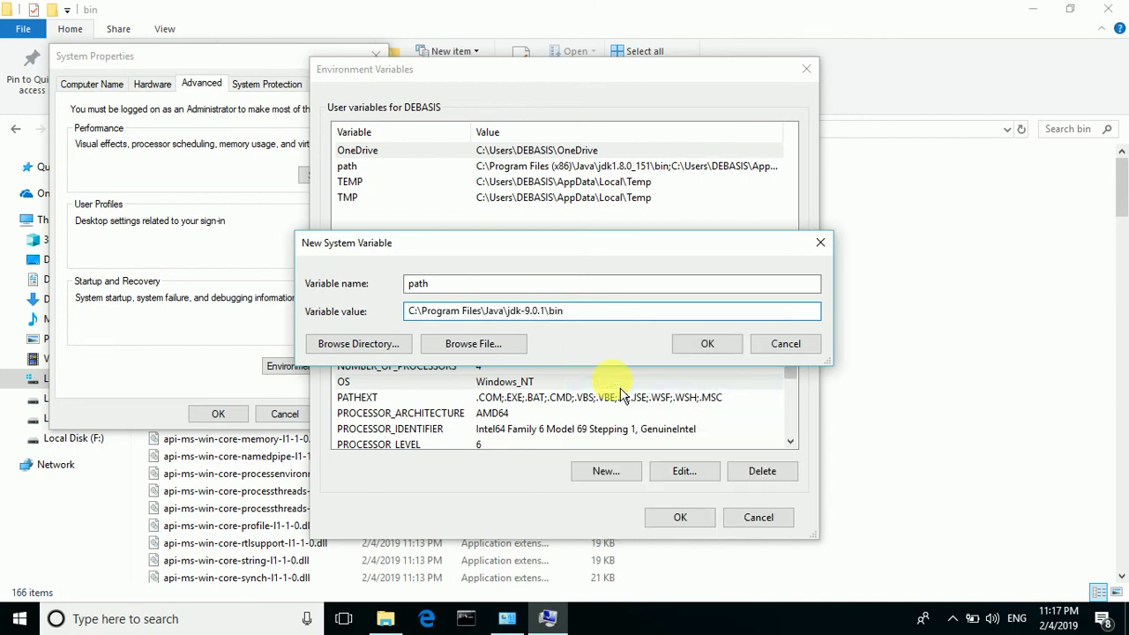
{"action": "type", "text": ";"}
Return to the Java folder in File Explorer and go into the bin folder of jre-9.0.1.
{"action": "left_click", "coordinate": [388, 620]}
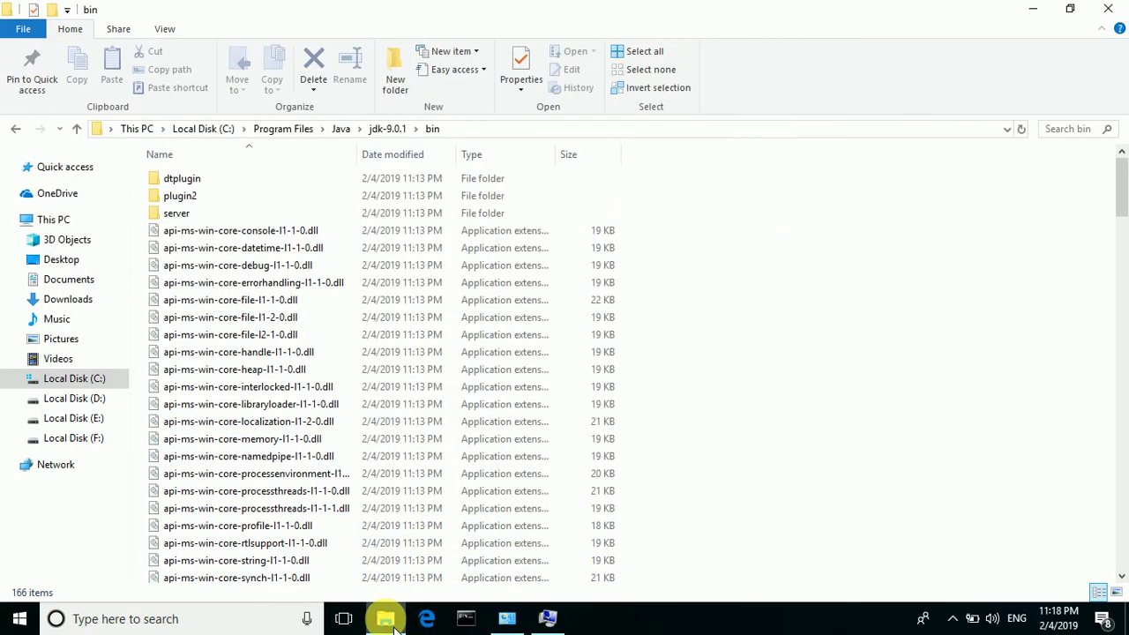
{"action": "left_click", "coordinate": [16, 131]}
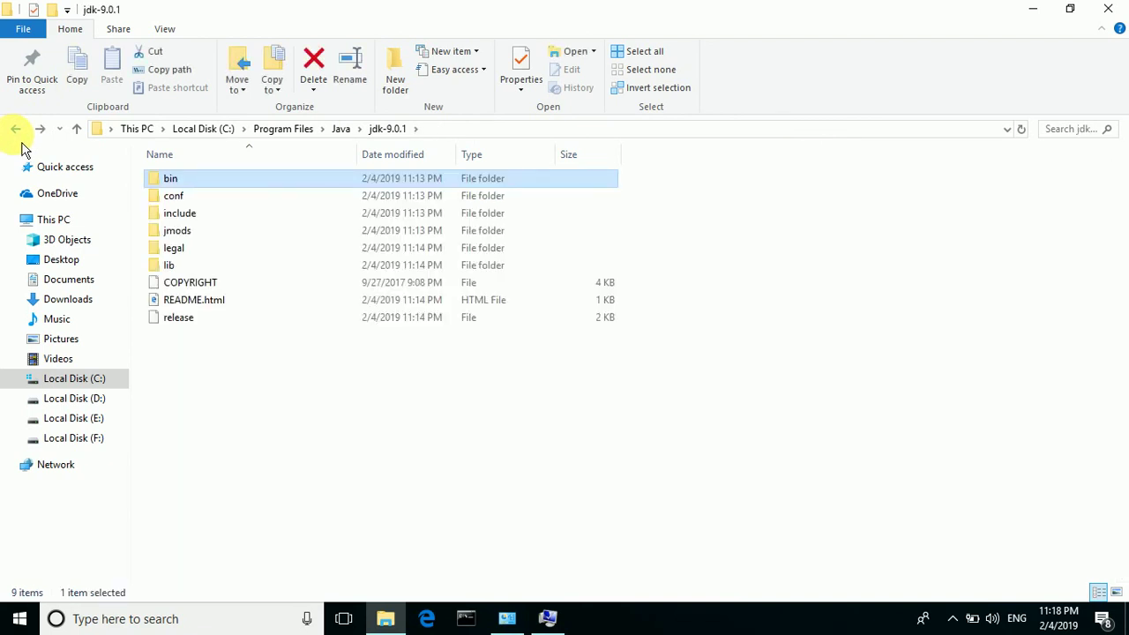
{"action": "left_click", "coordinate": [16, 129]}
{"action": "left_click", "coordinate": [172, 199]}
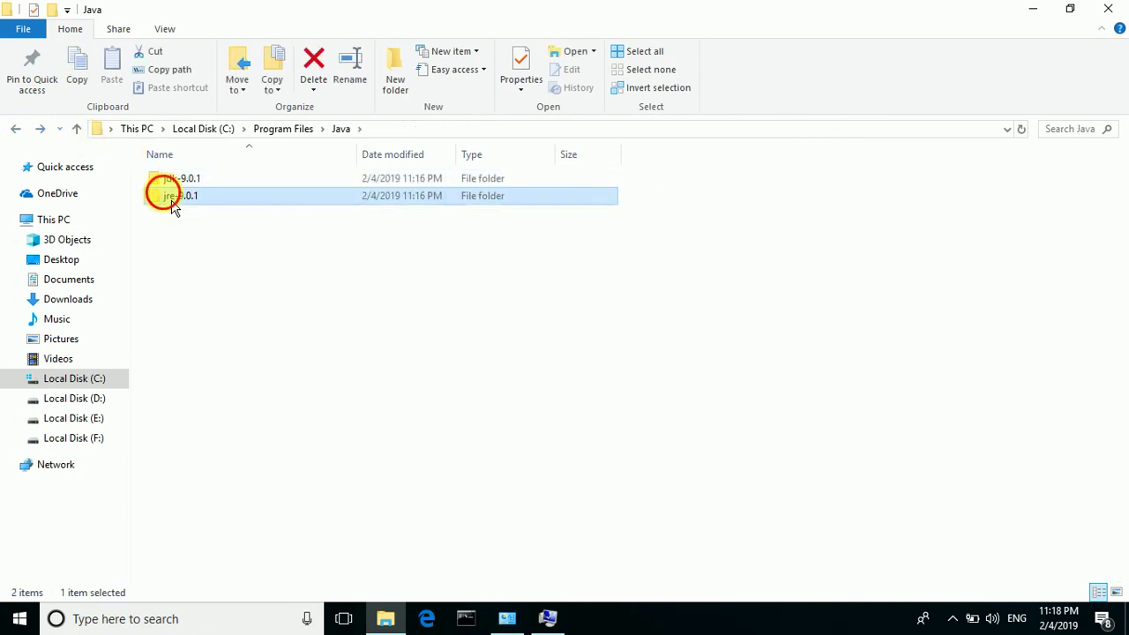
{"action": "double_click", "coordinate": [172, 199]}
{"action": "left_click", "coordinate": [244, 193]}
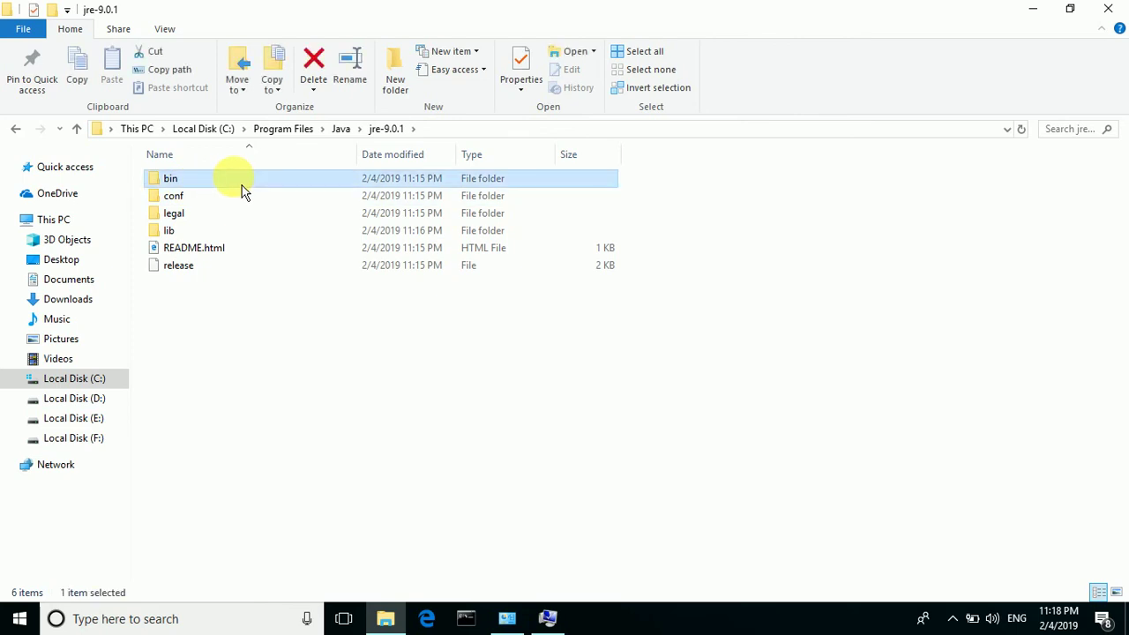
{"action": "double_click", "coordinate": [243, 181]}
Copy the JRE bin folder's full address, C:\Program Files\Java\jre-9.0.1\bin.
{"action": "left_click", "coordinate": [488, 132]}
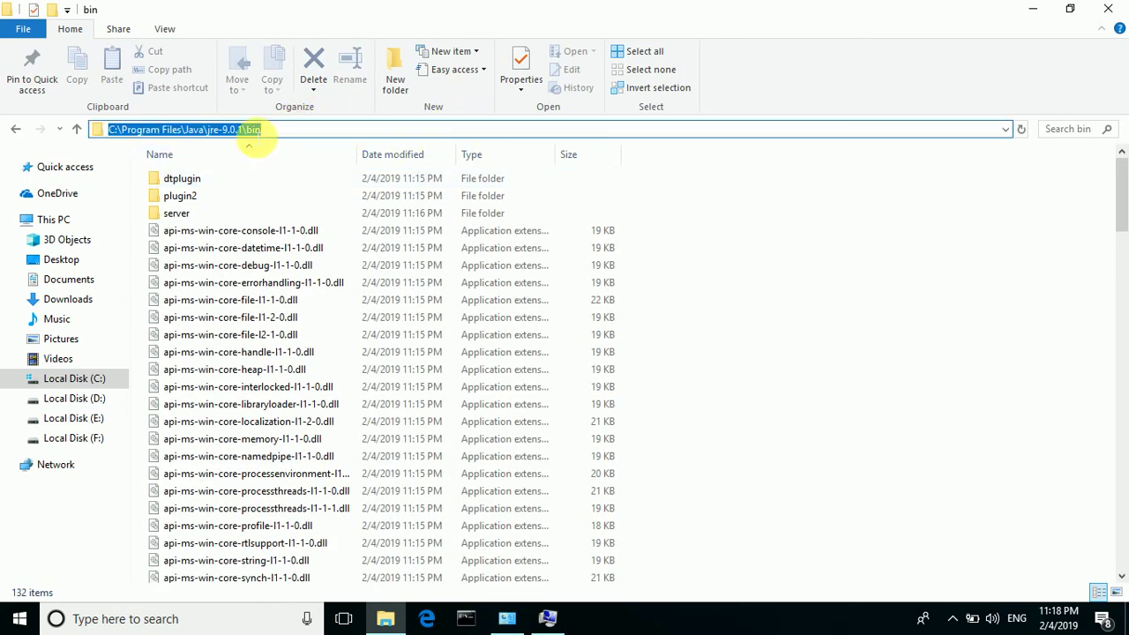
{"action": "right_click", "coordinate": [248, 134]}
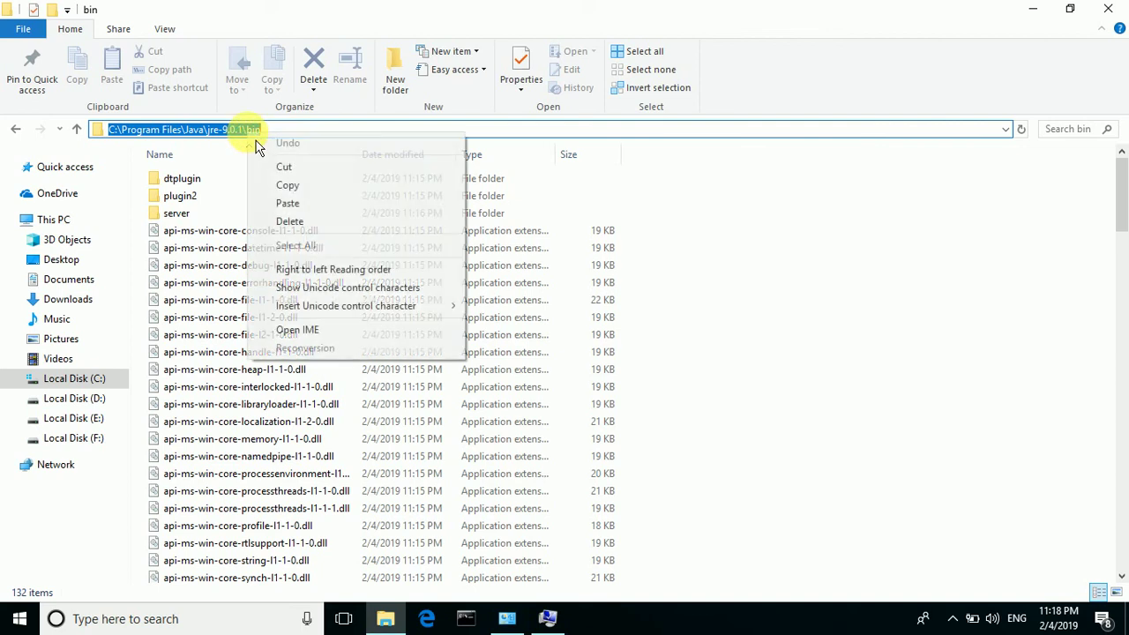
{"action": "left_click", "coordinate": [305, 186]}
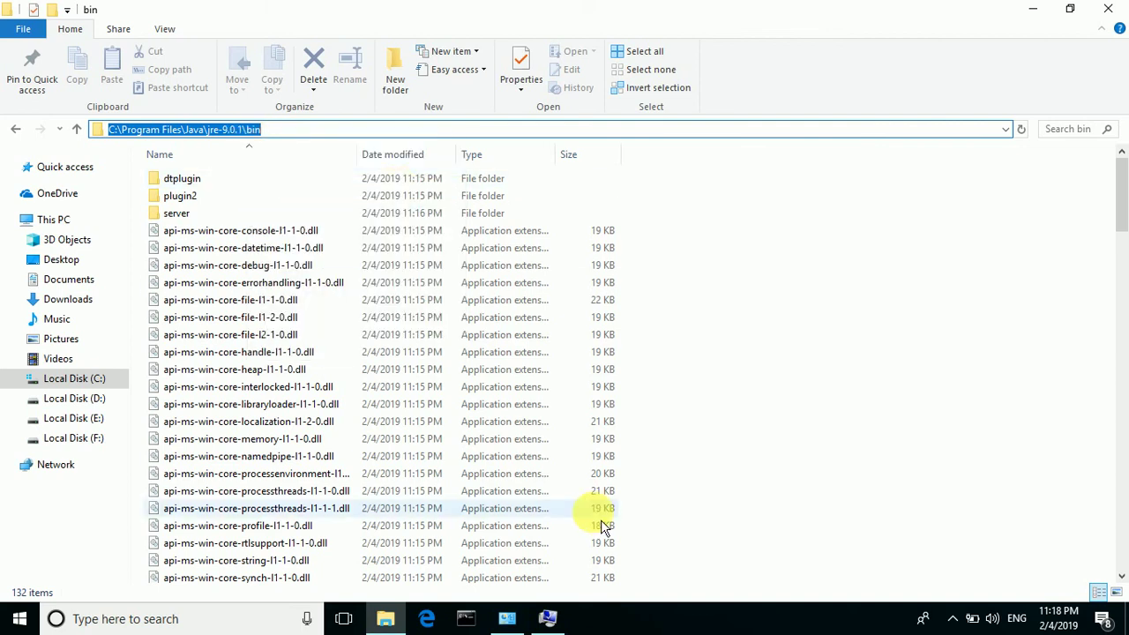
Append C:\Program Files\Java\jre-9.0.1\bin after the semicolon in the path variable's value and create the system variable.
{"action": "left_click", "coordinate": [548, 619]}
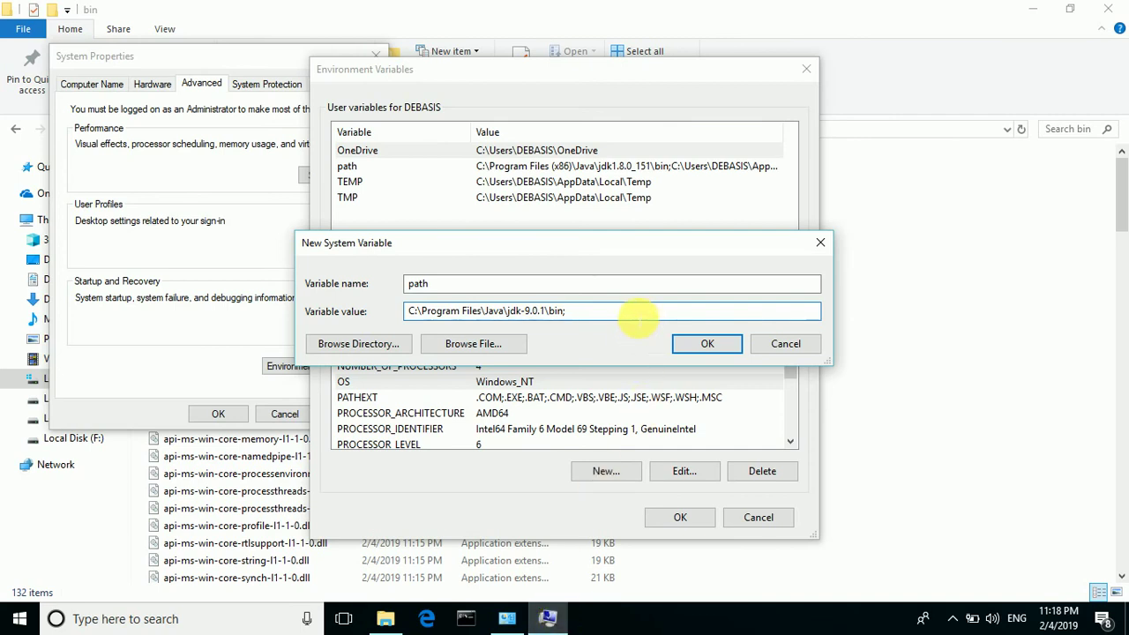
{"action": "right_click", "coordinate": [636, 312]}
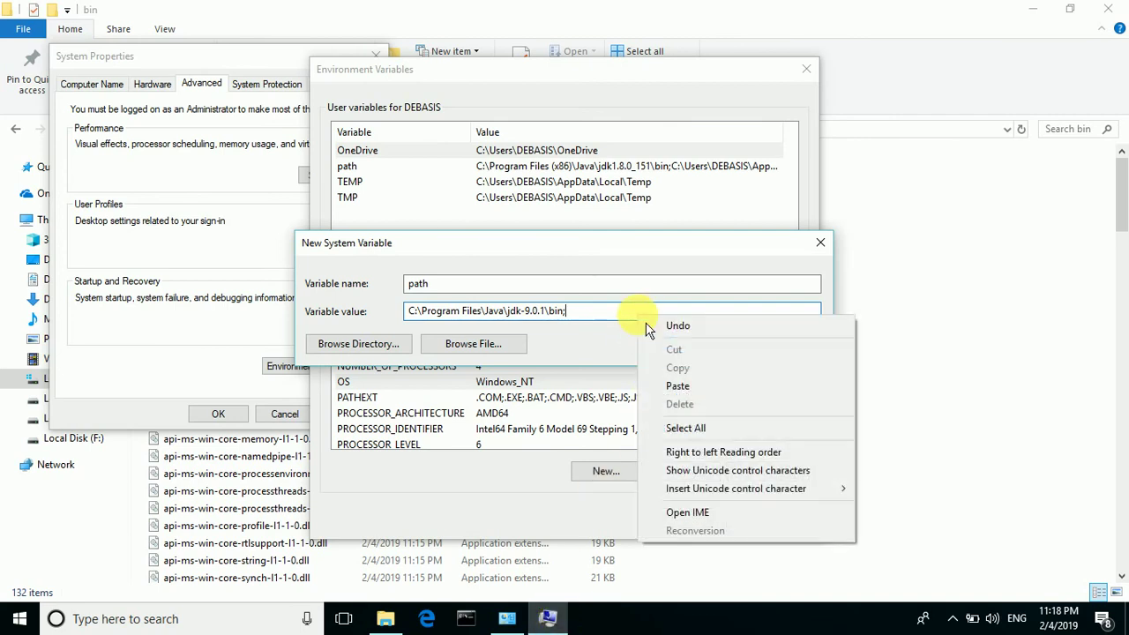
{"action": "left_click", "coordinate": [693, 388]}
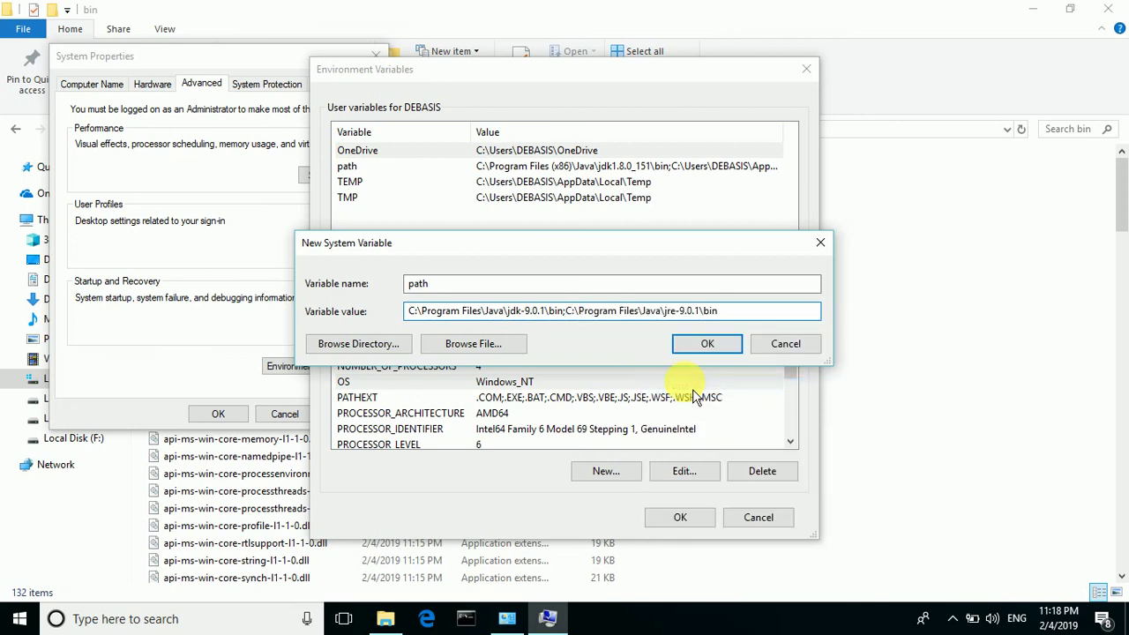
{"action": "left_click", "coordinate": [713, 344]}
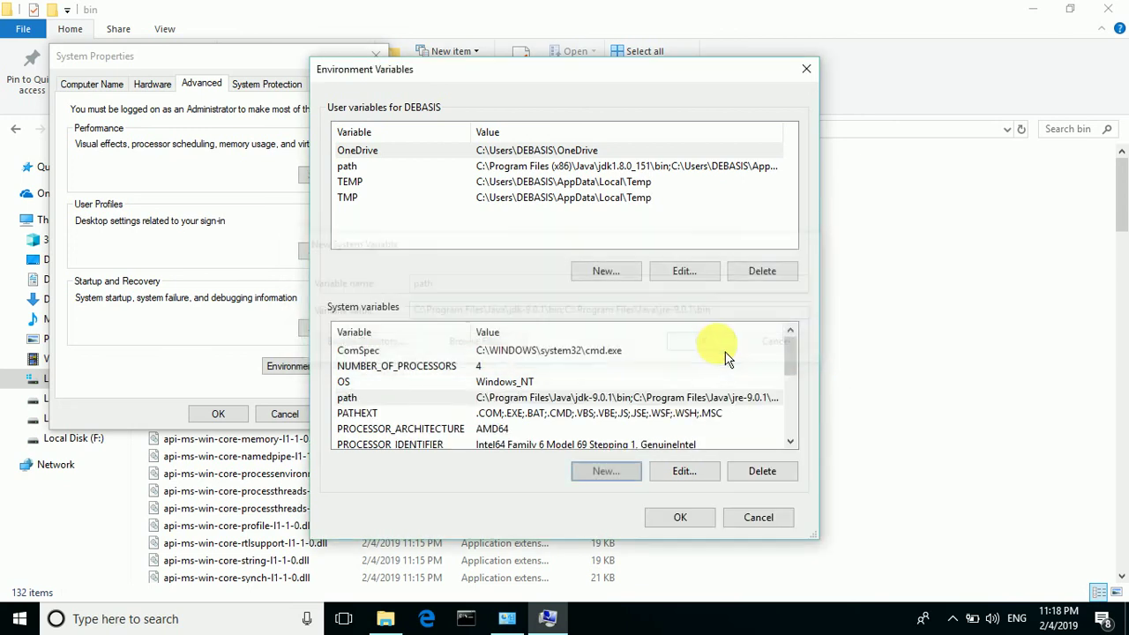
Accept the changes in Environment Variables and System Properties and close the remaining open windows.
{"action": "left_click", "coordinate": [683, 522]}
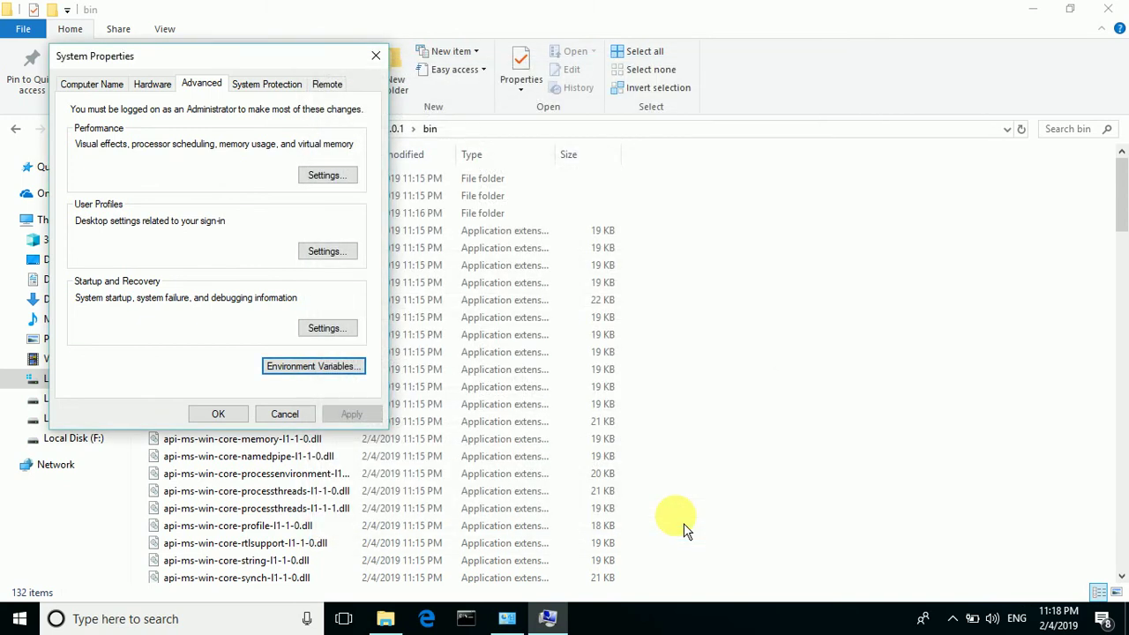
{"action": "left_click", "coordinate": [232, 417]}
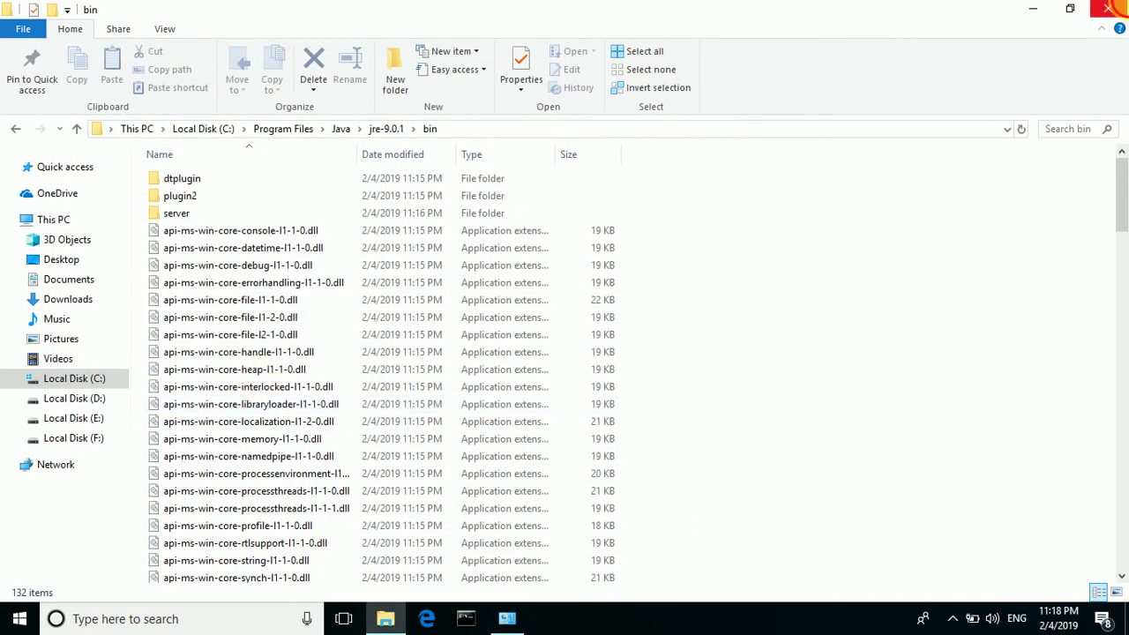
{"action": "left_click", "coordinate": [1108, 9]}
{"action": "left_click", "coordinate": [1108, 9]}
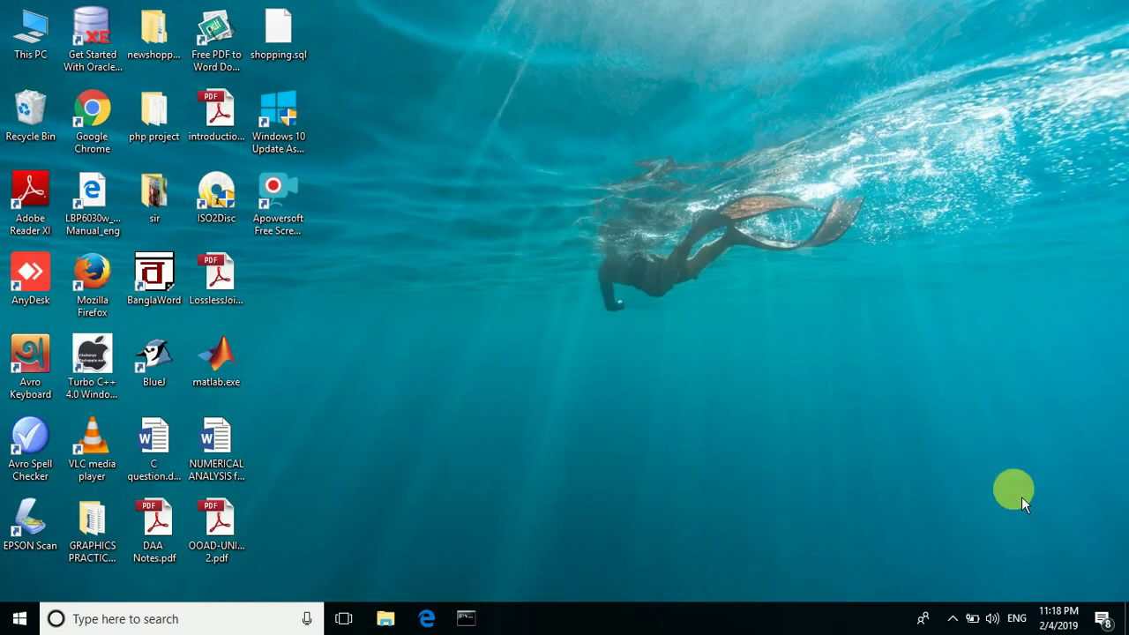
{"action": "left_click", "coordinate": [952, 619]}
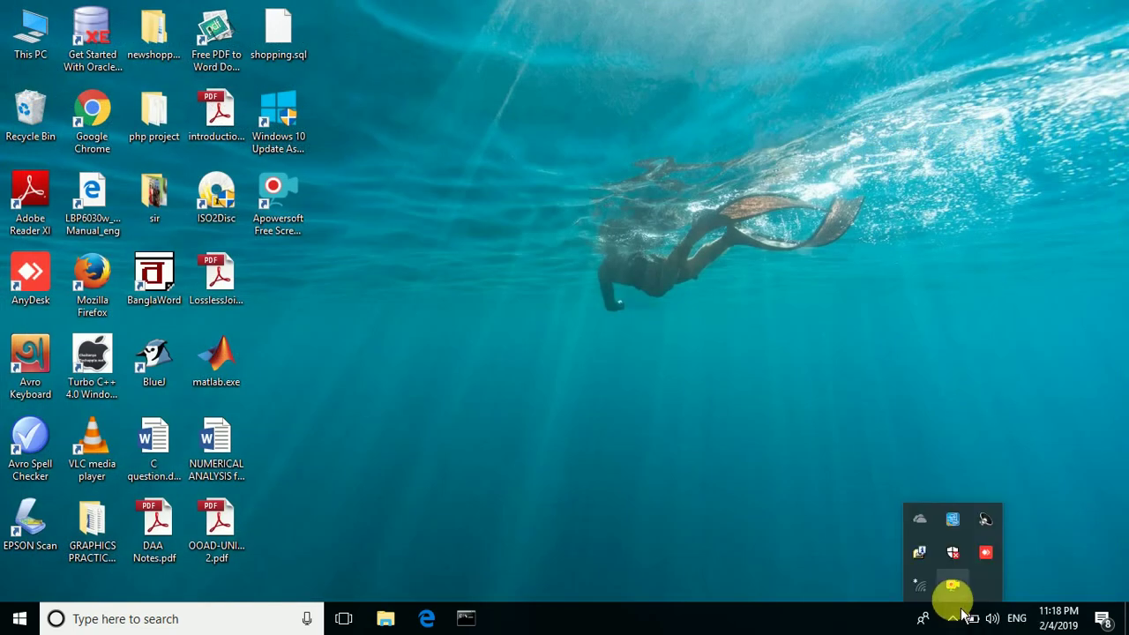